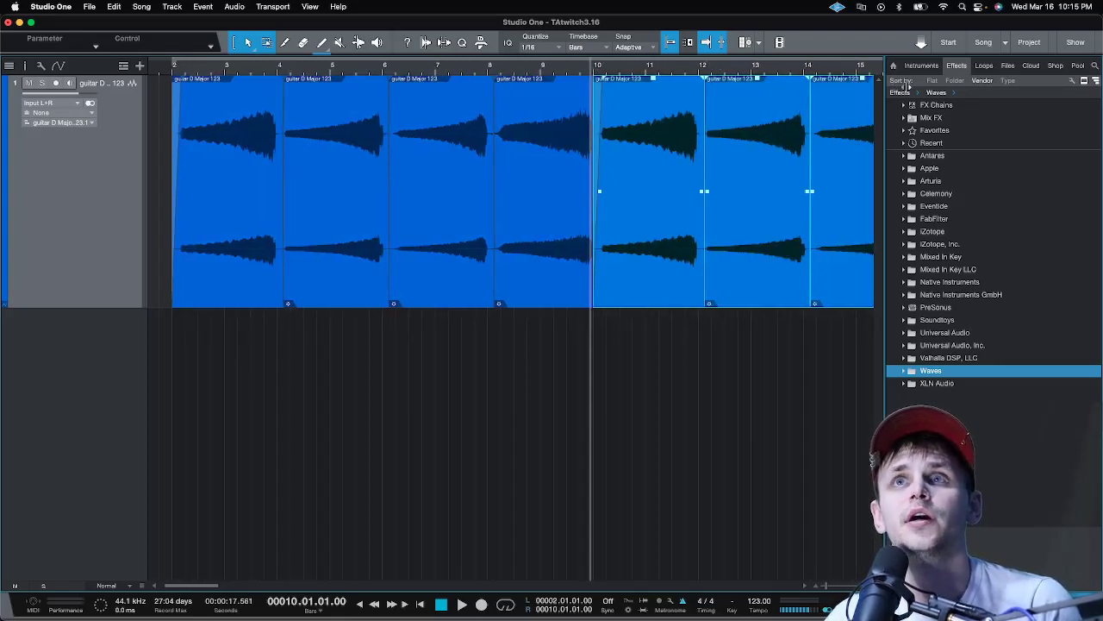
{"action": "scroll", "coordinate": [826, 115], "scroll_direction": "right", "scroll_amount": 5}
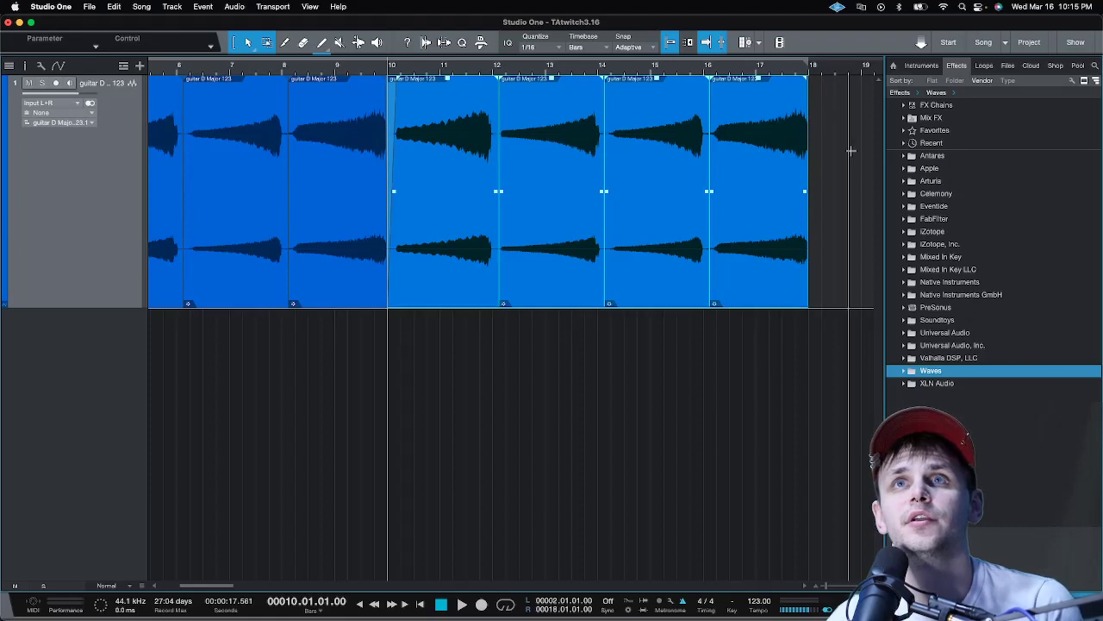
Step: Loop bars 2–18 over the selected chord events, audition the loop, then zoom out
{"action": "key", "text": "p"}
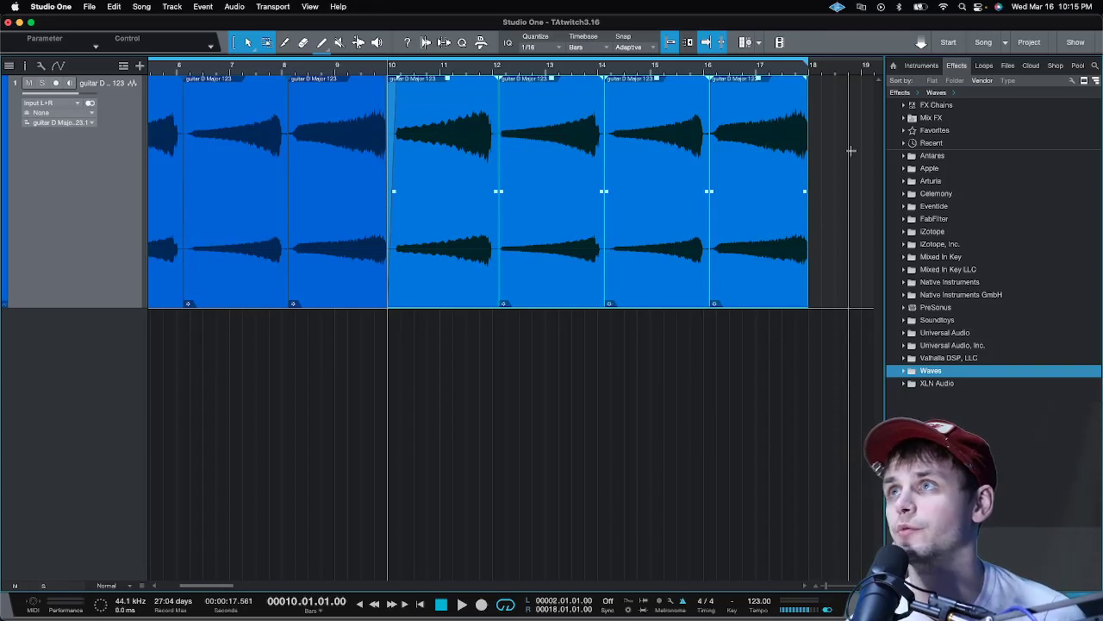
{"action": "key", "text": "KP_1"}
{"action": "key", "text": "space"}
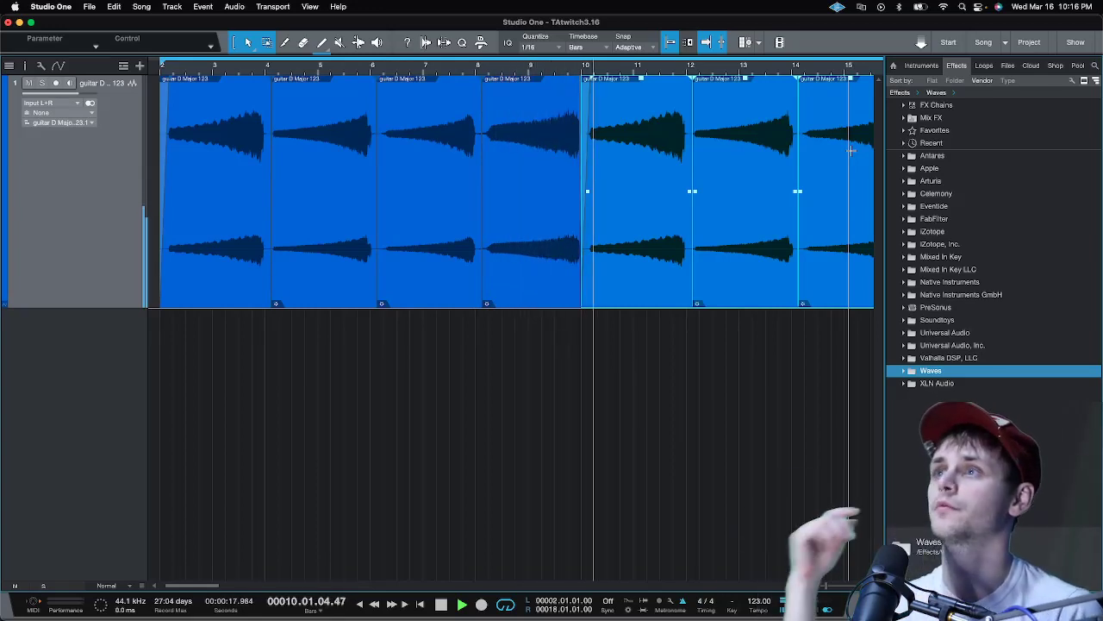
{"action": "key", "text": "space"}
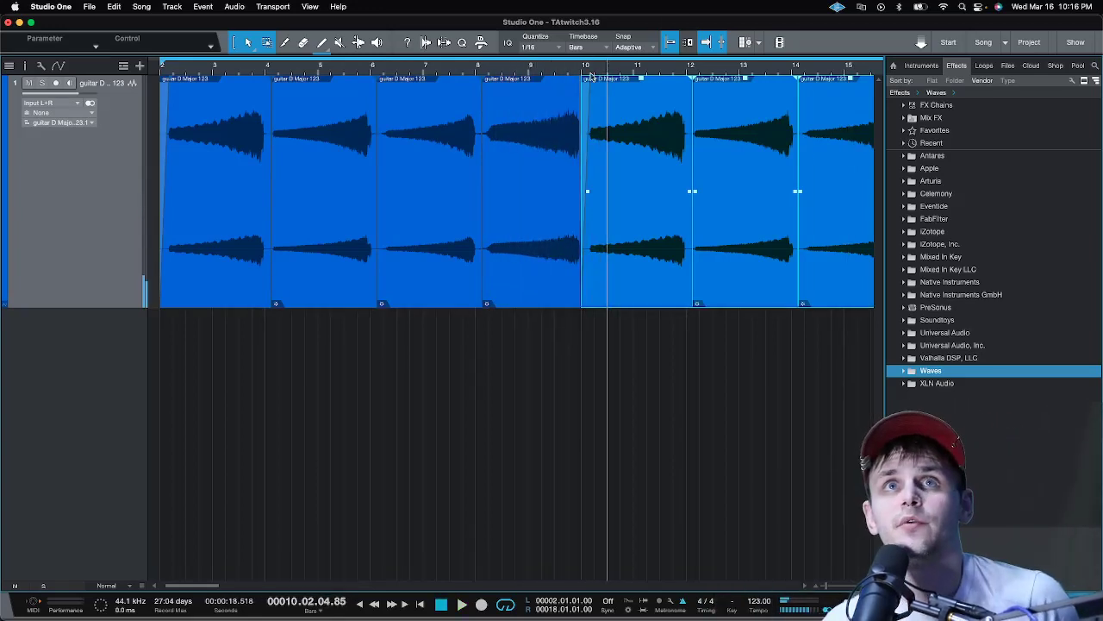
{"action": "key", "text": "w"}
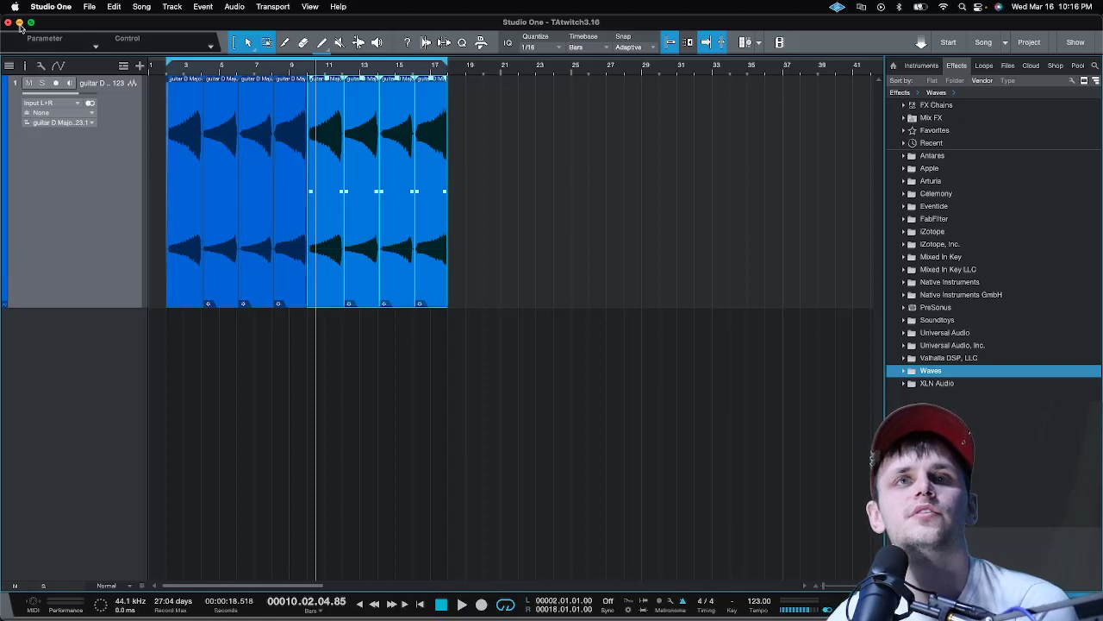
Step: Glance at the desktop, then switch to the Music app's playlist
{"action": "key", "text": "F11"}
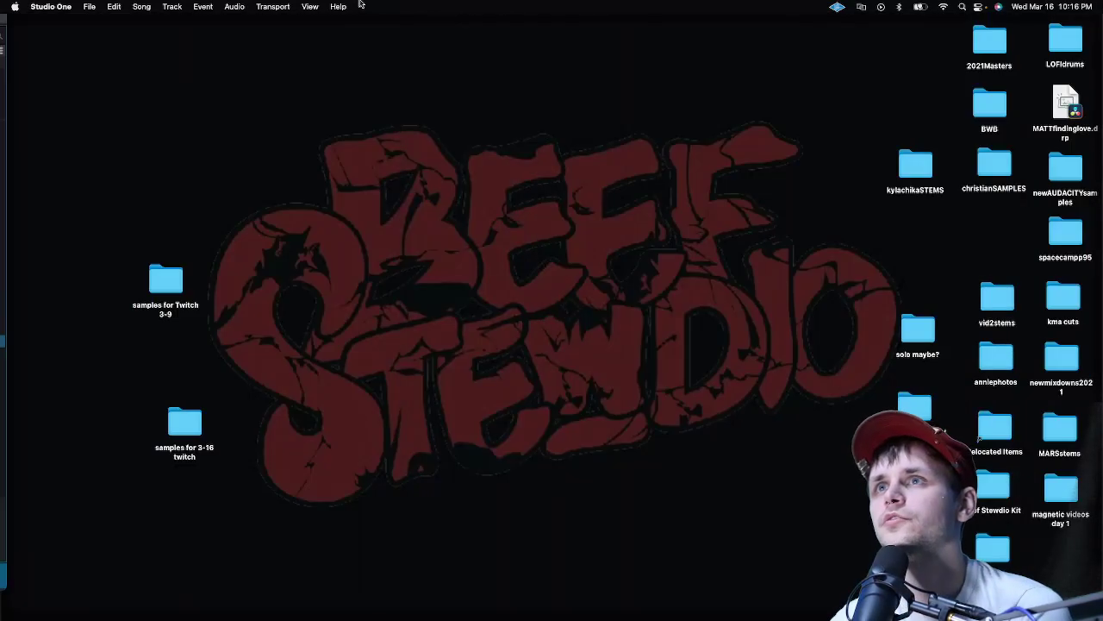
{"action": "key", "text": "F11"}
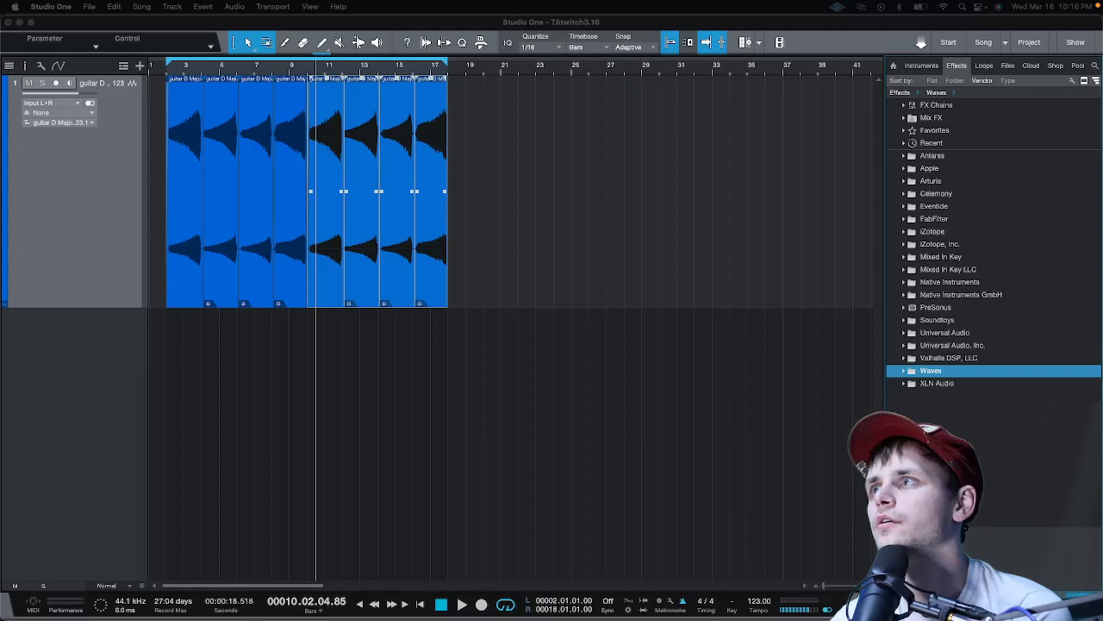
{"action": "key", "text": "super+Tab"}
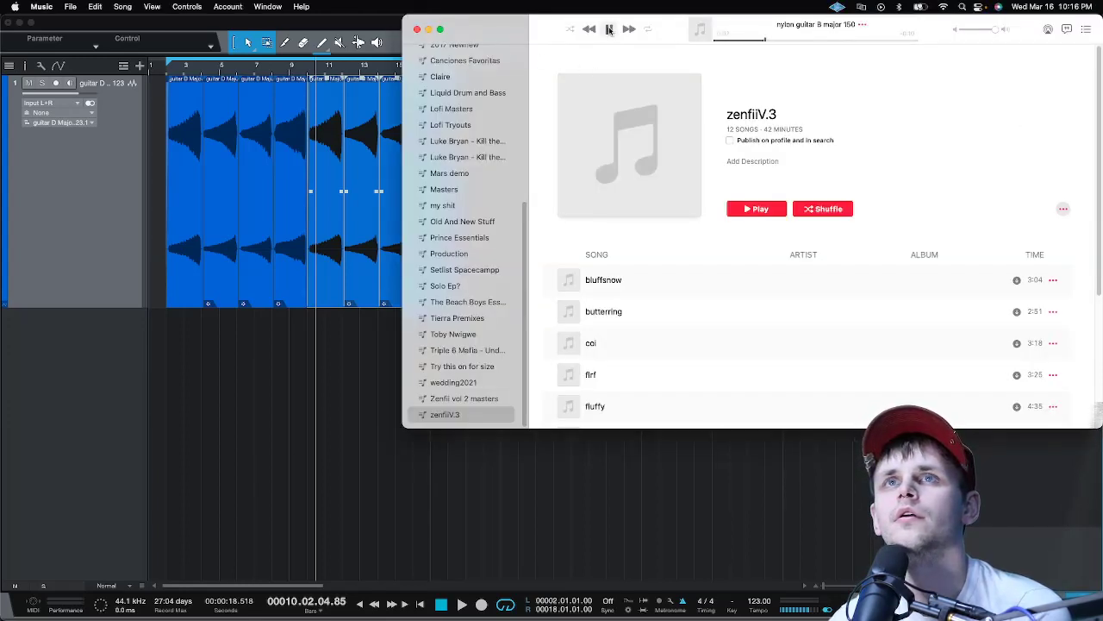
Step: Import the duel melody guitars WAV onto track 2, boost it +24 dB, and audition
{"action": "left_click", "coordinate": [417, 30]}
{"action": "left_click_drag", "start_coordinate": [313, 369], "coordinate": [188, 389]}
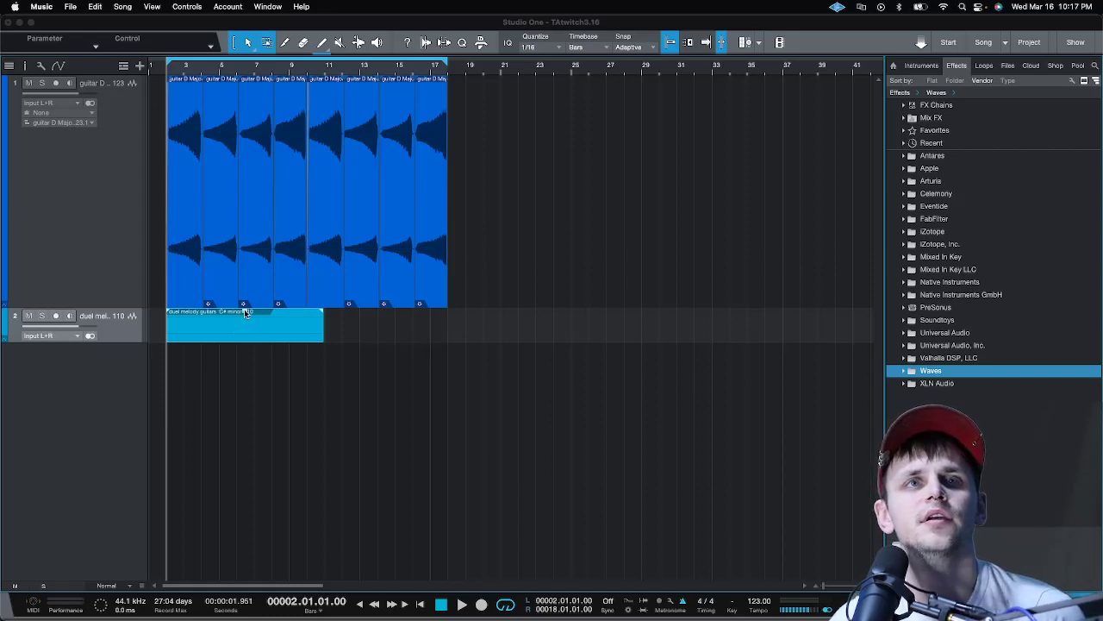
{"action": "left_click_drag", "start_coordinate": [245, 313], "coordinate": [248, 252]}
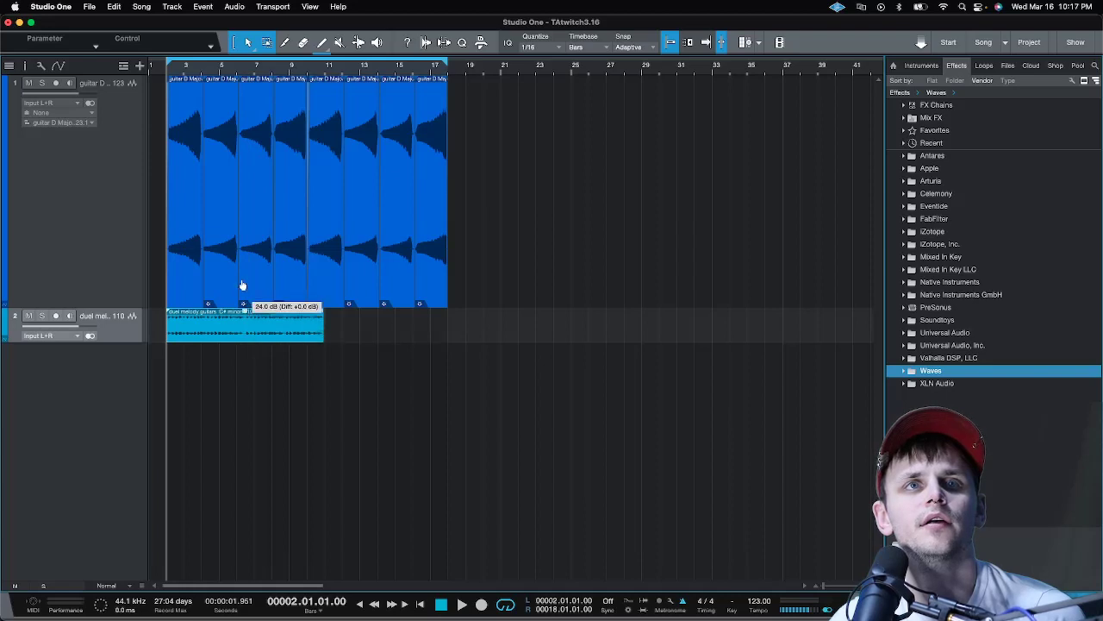
{"action": "key", "text": "space"}
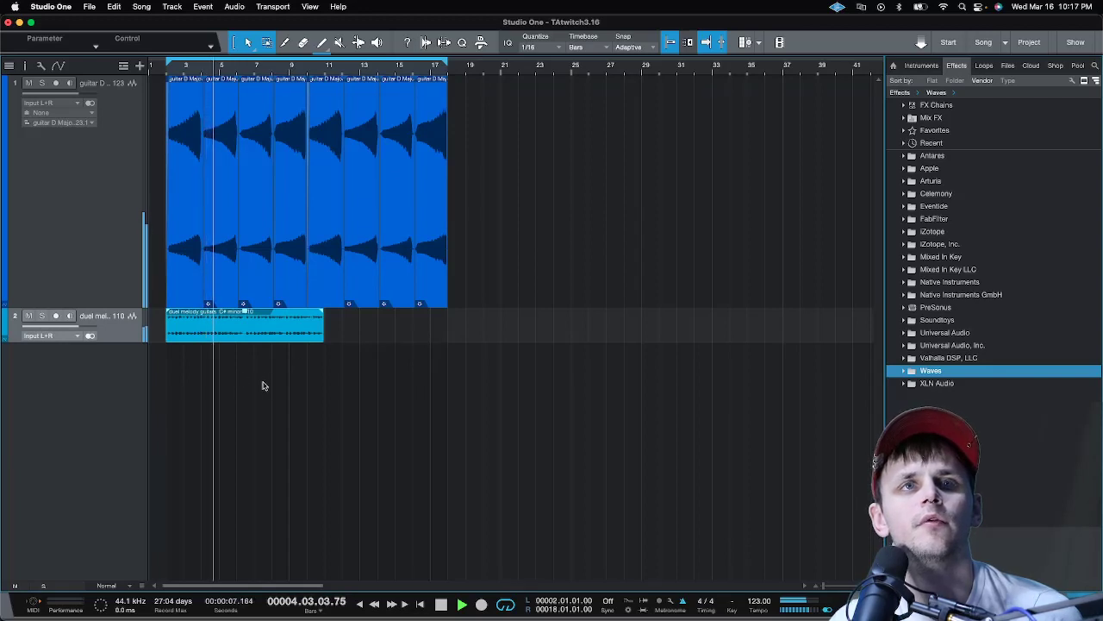
{"action": "key", "text": "space"}
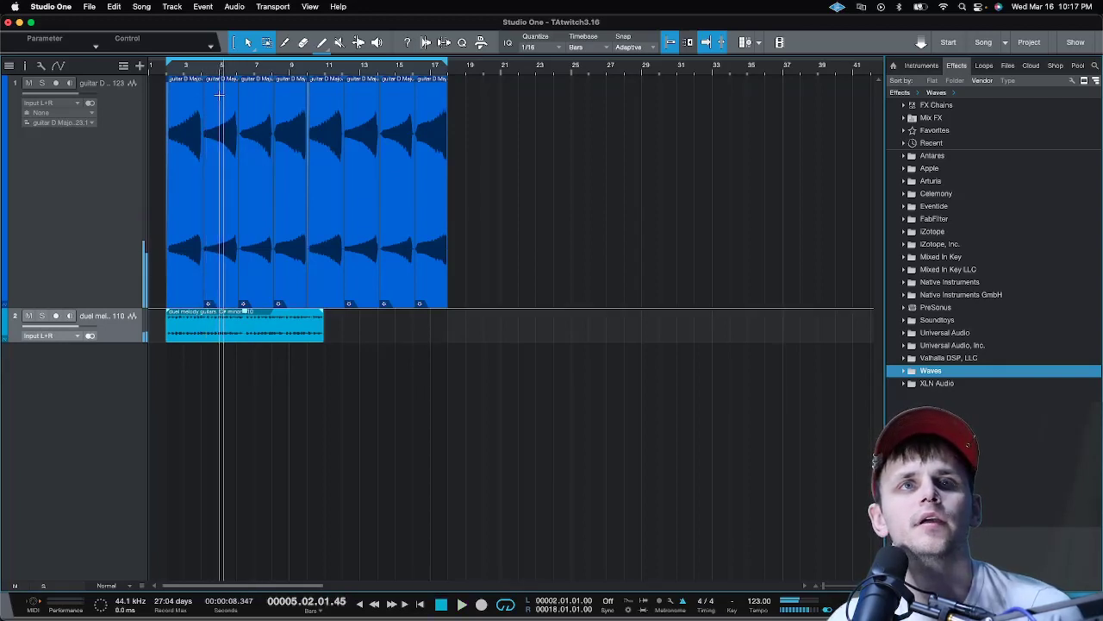
{"action": "scroll", "coordinate": [223, 73], "scroll_direction": "up", "scroll_amount": 5}
{"action": "scroll", "coordinate": [223, 74], "scroll_direction": "down", "scroll_amount": 2}
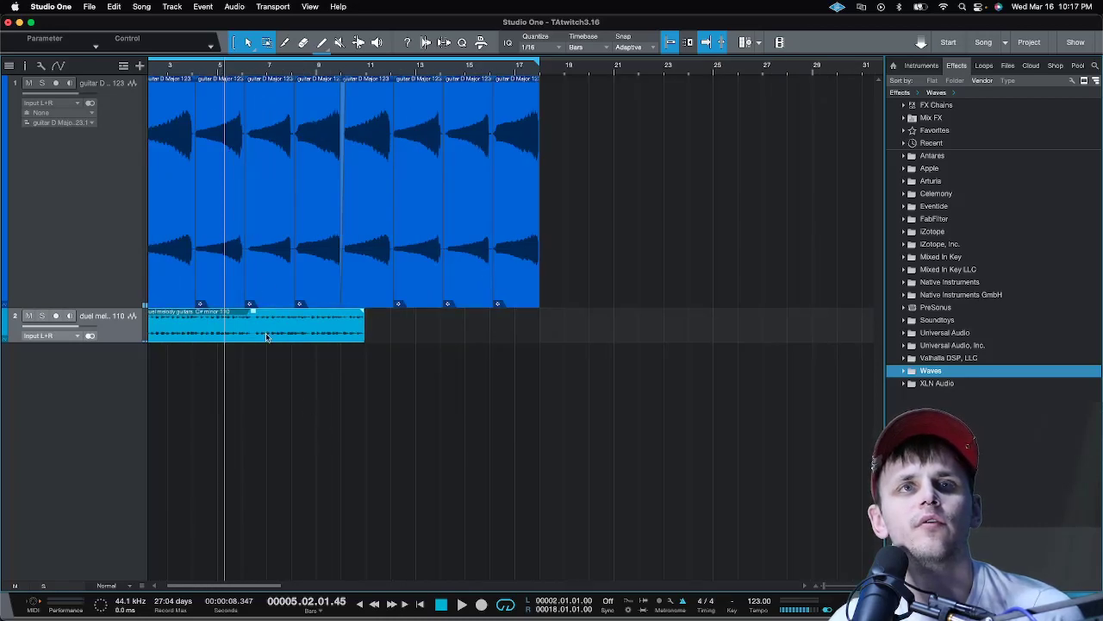
Step: Apply a 1.15 speedup to the duel melody guitars event
{"action": "right_click", "coordinate": [266, 336]}
{"action": "type", "text": "1.15"}
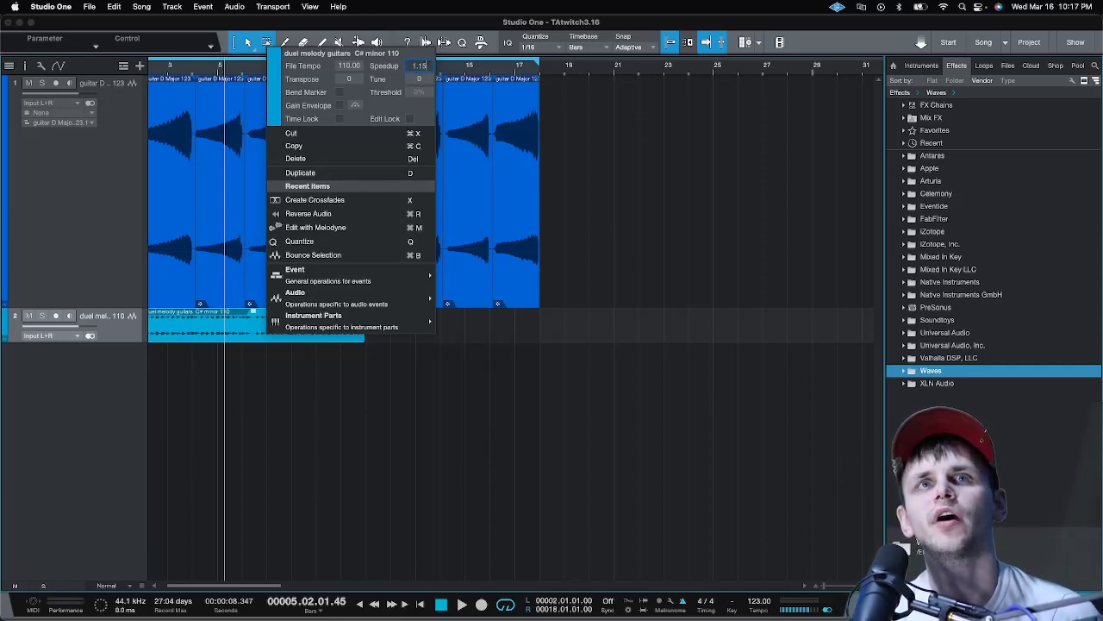
{"action": "key", "text": "Return"}
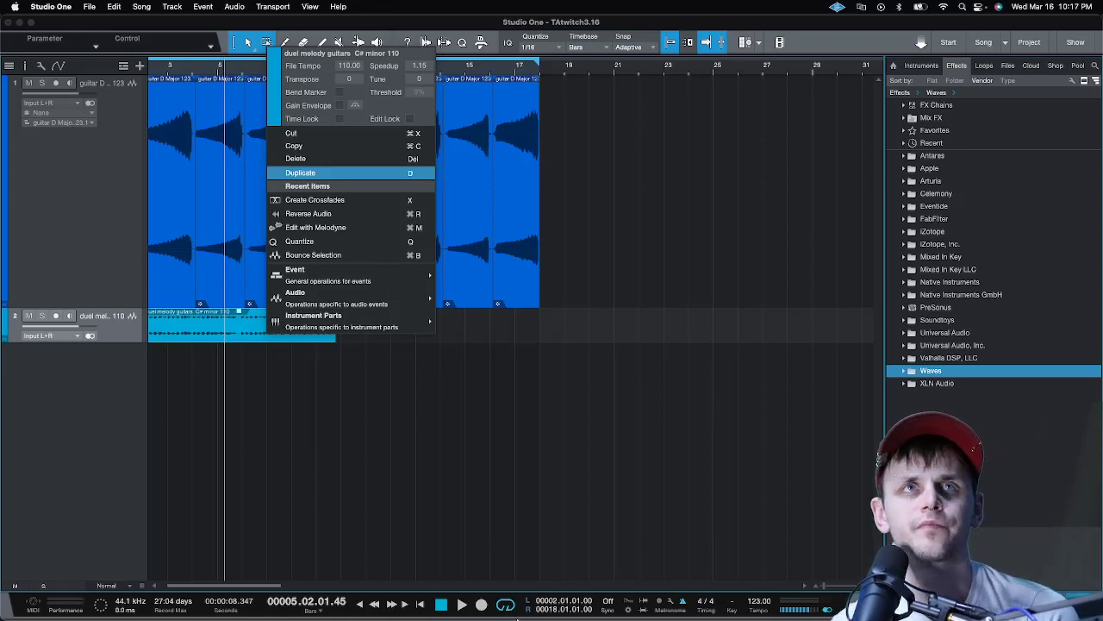
{"action": "left_click", "coordinate": [264, 590]}
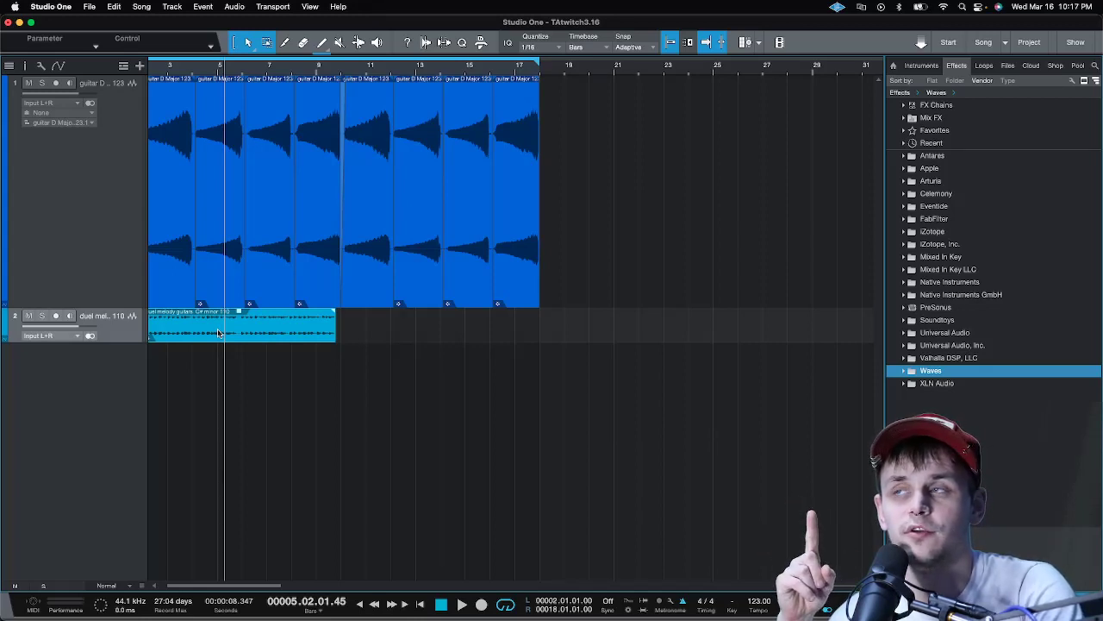
Step: Try different Transpose values on the melody event, replaying each from the loop start
{"action": "right_click", "coordinate": [219, 333]}
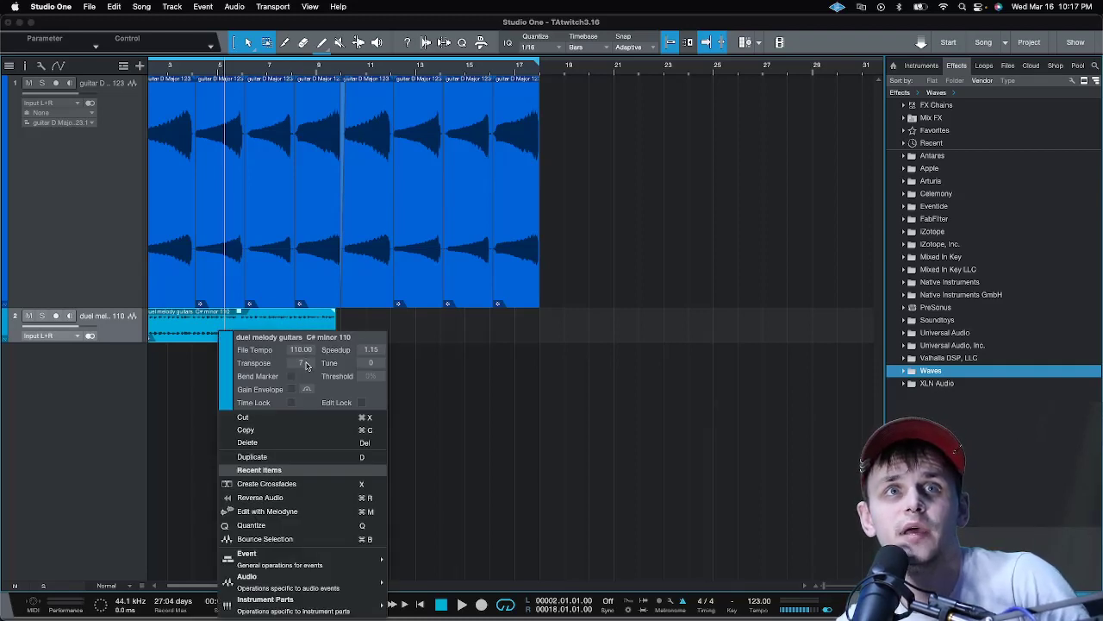
{"action": "left_click", "coordinate": [542, 397]}
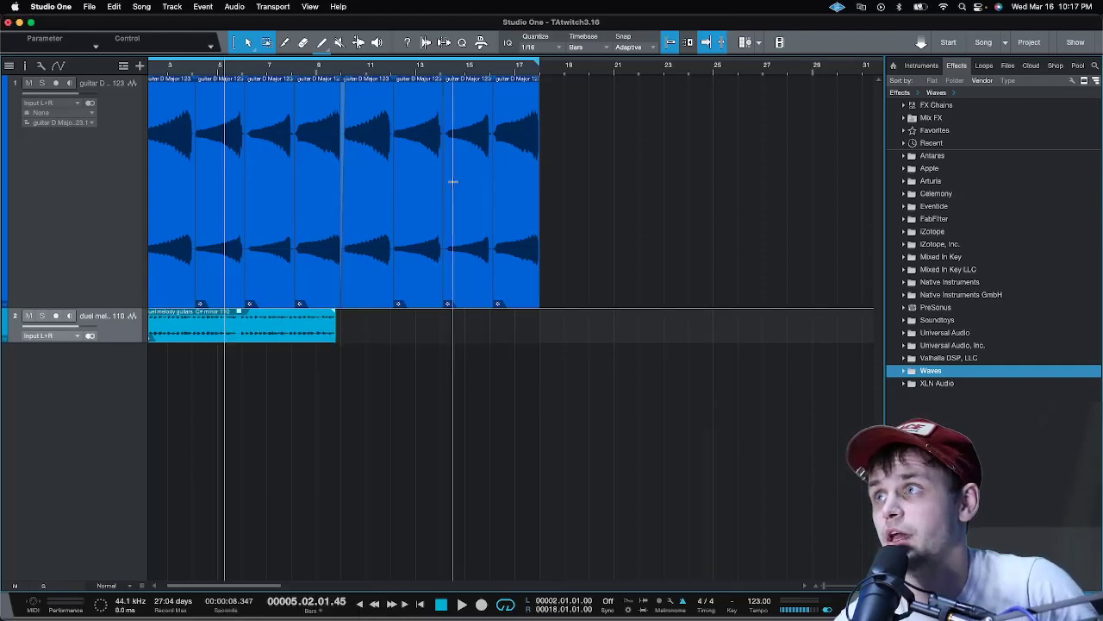
{"action": "scroll", "coordinate": [473, 69], "scroll_direction": "down", "scroll_amount": 2}
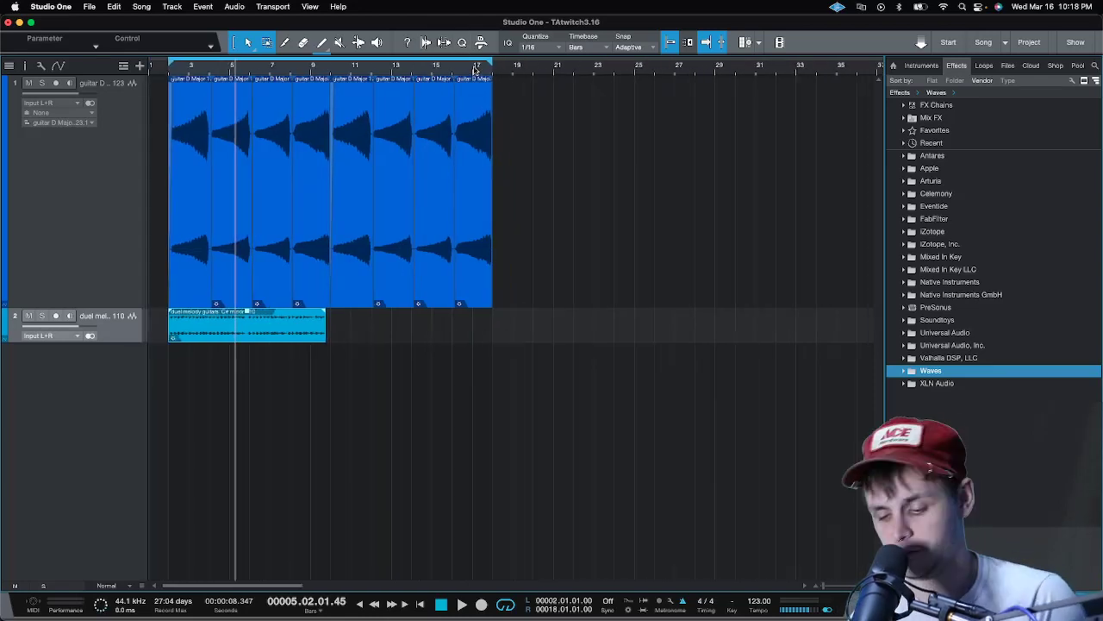
{"action": "key", "text": "space"}
{"action": "key", "text": "space"}
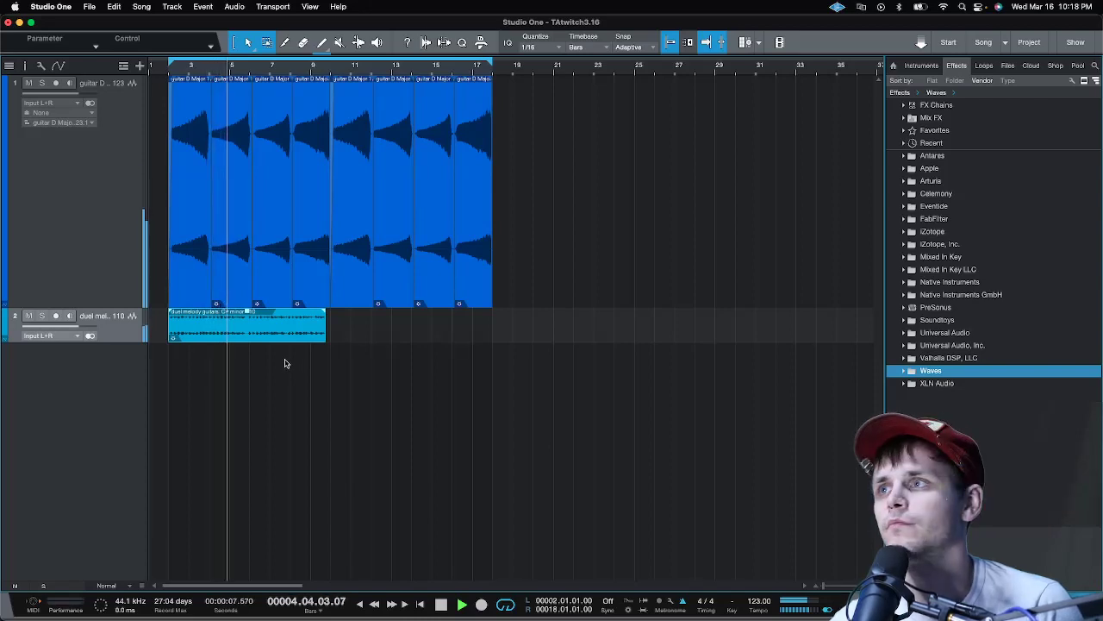
{"action": "right_click", "coordinate": [212, 332]}
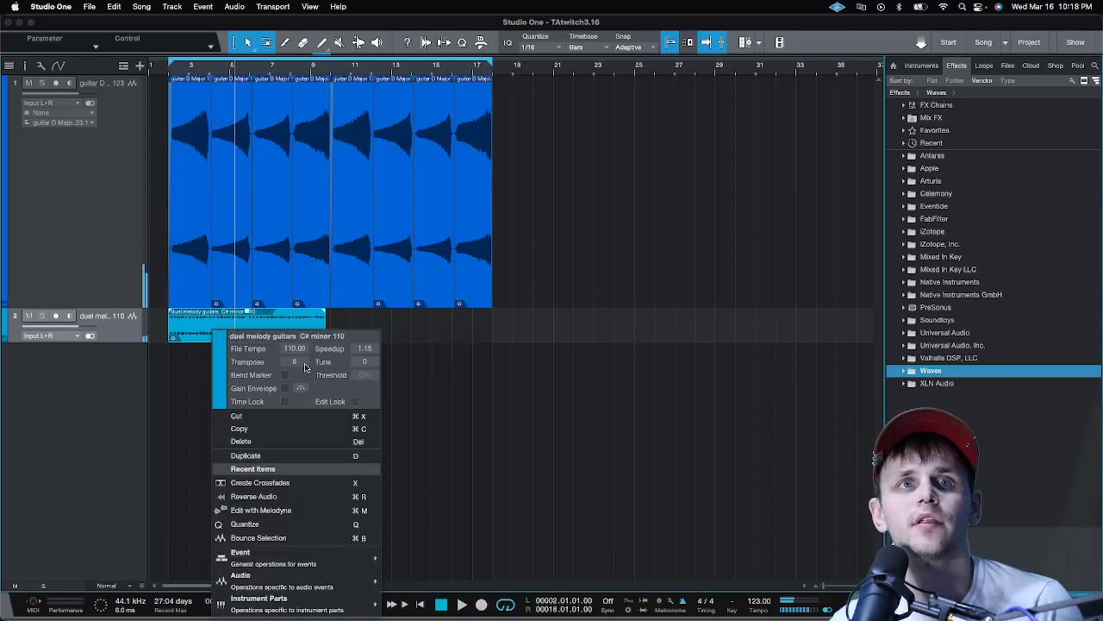
{"action": "left_click", "coordinate": [504, 399]}
{"action": "key", "text": "space"}
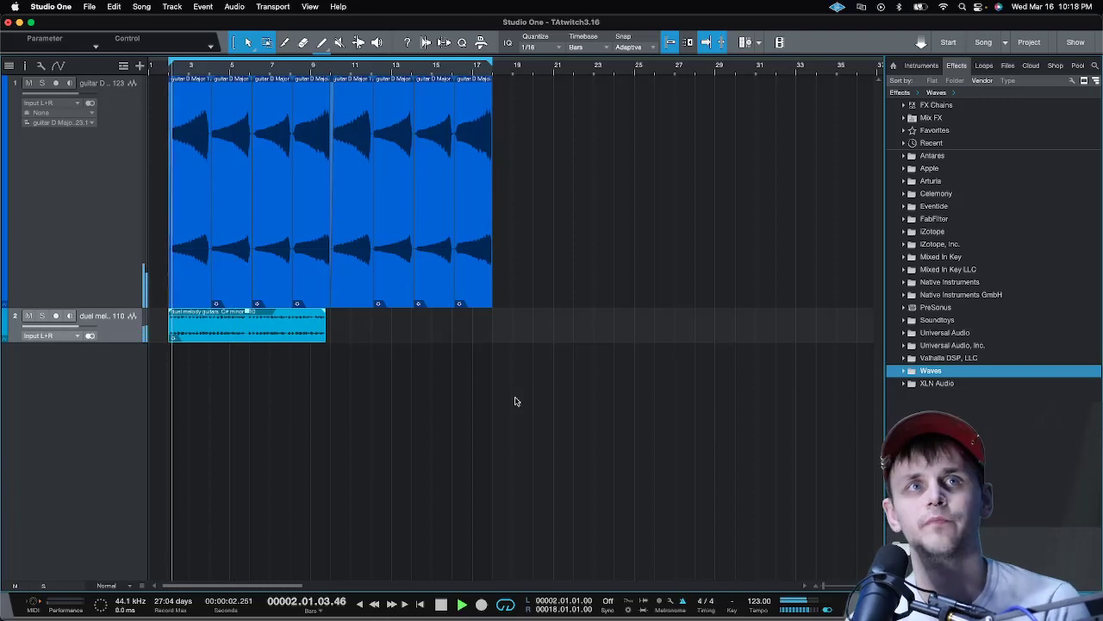
{"action": "key", "text": "space"}
{"action": "right_click", "coordinate": [272, 332]}
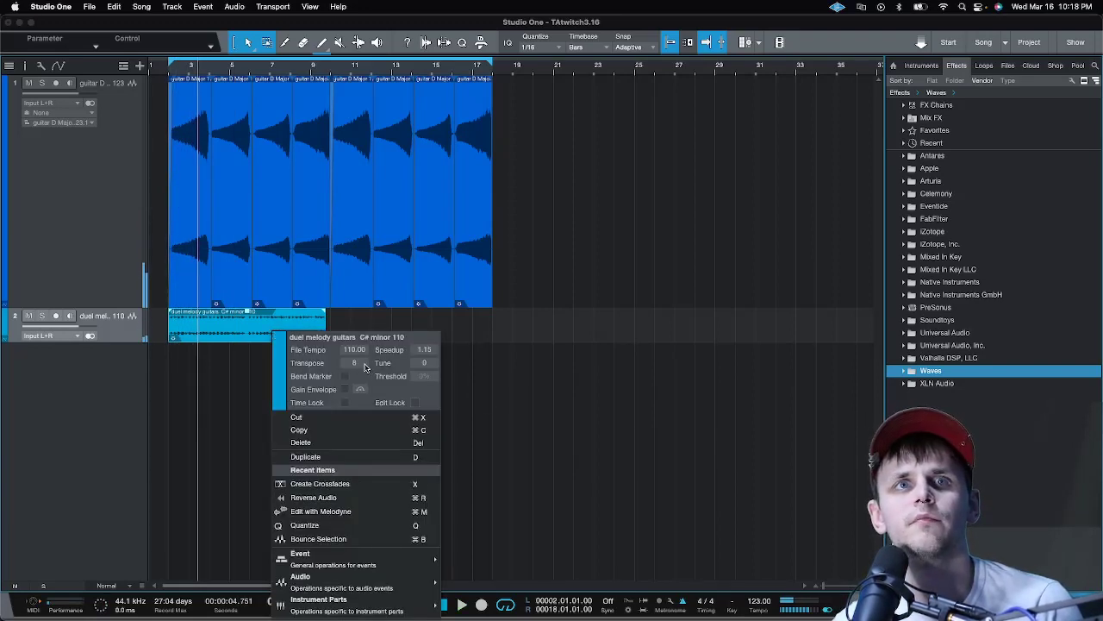
{"action": "left_click", "coordinate": [536, 390]}
{"action": "key", "text": "space"}
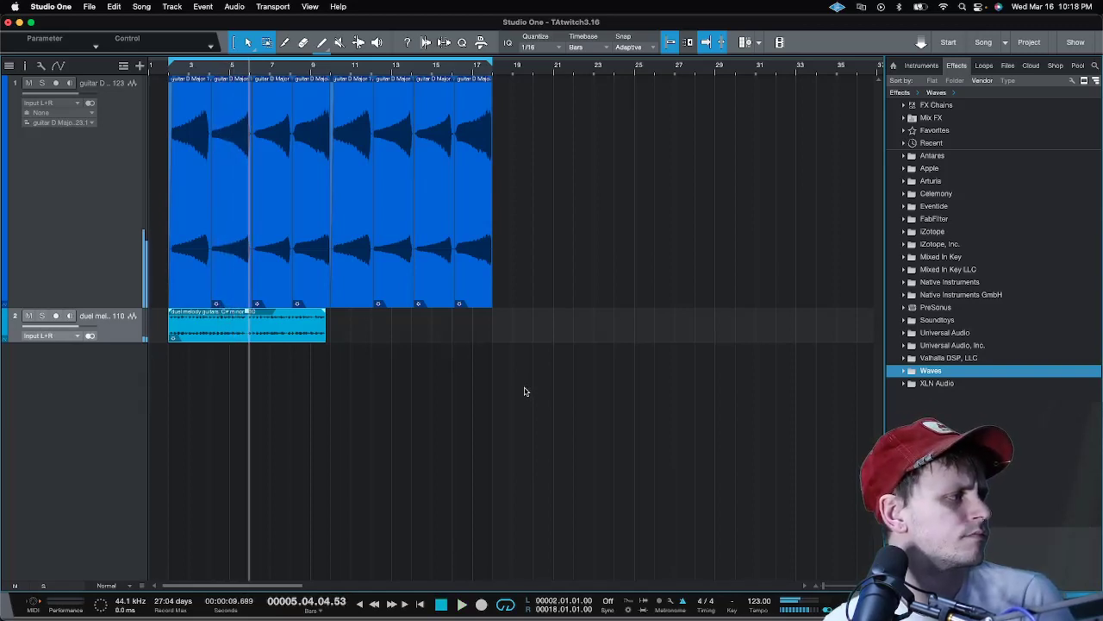
Step: Settle the melody event's transpose at +4 semitones, auditioning from the loop start
{"action": "right_click", "coordinate": [205, 334]}
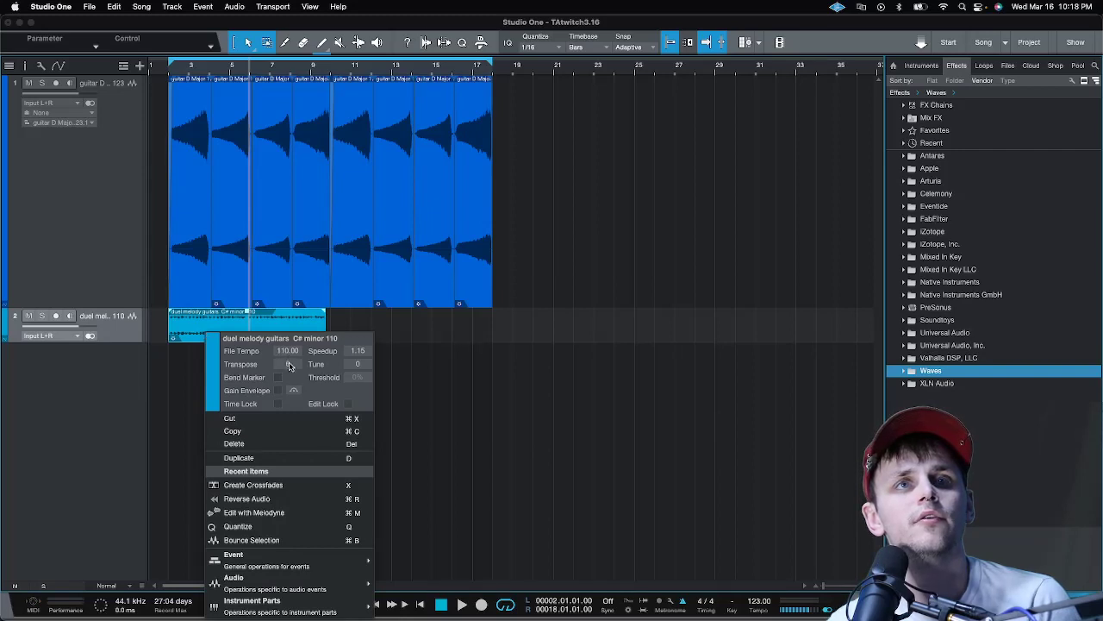
{"action": "left_click", "coordinate": [495, 385]}
{"action": "key", "text": "Return"}
{"action": "key", "text": "space"}
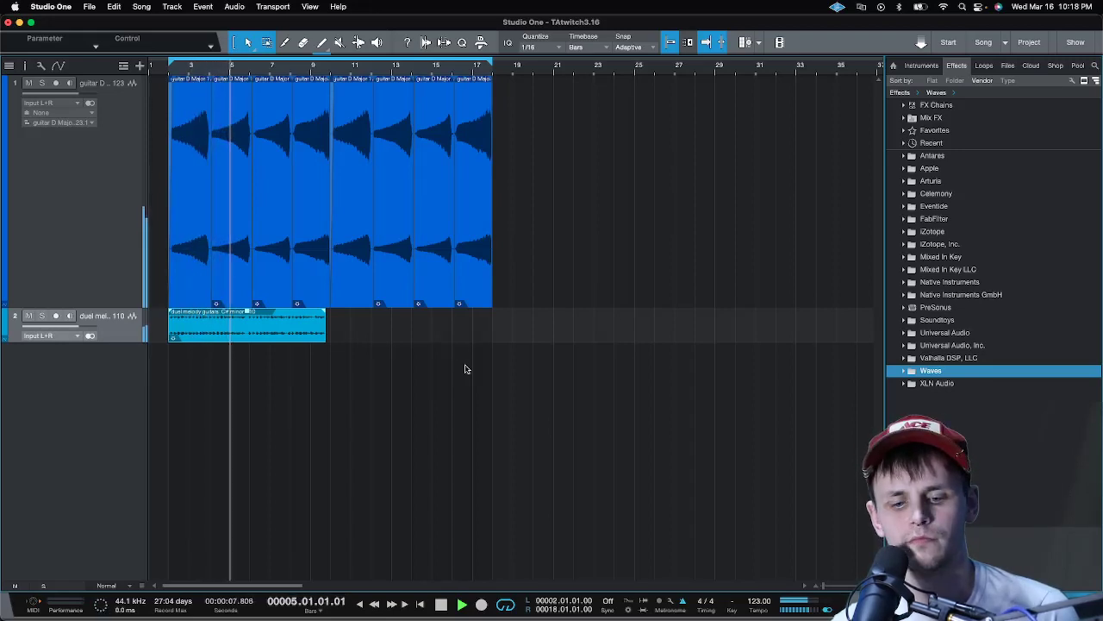
{"action": "right_click", "coordinate": [257, 336]}
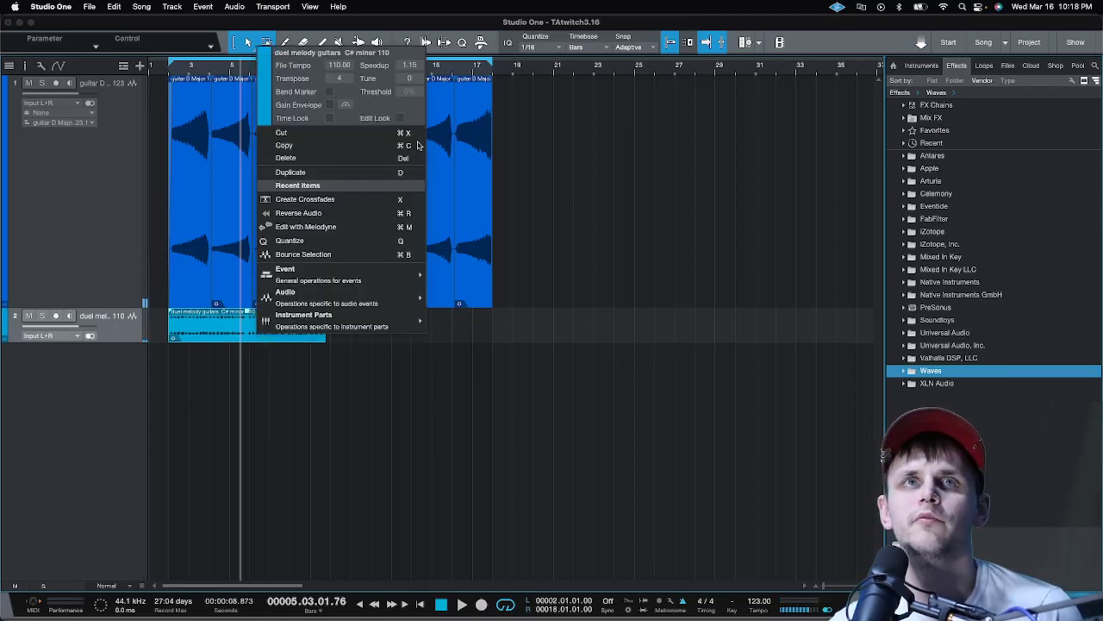
{"action": "left_click", "coordinate": [328, 145]}
{"action": "key", "text": "KP_1"}
{"action": "key", "text": "space"}
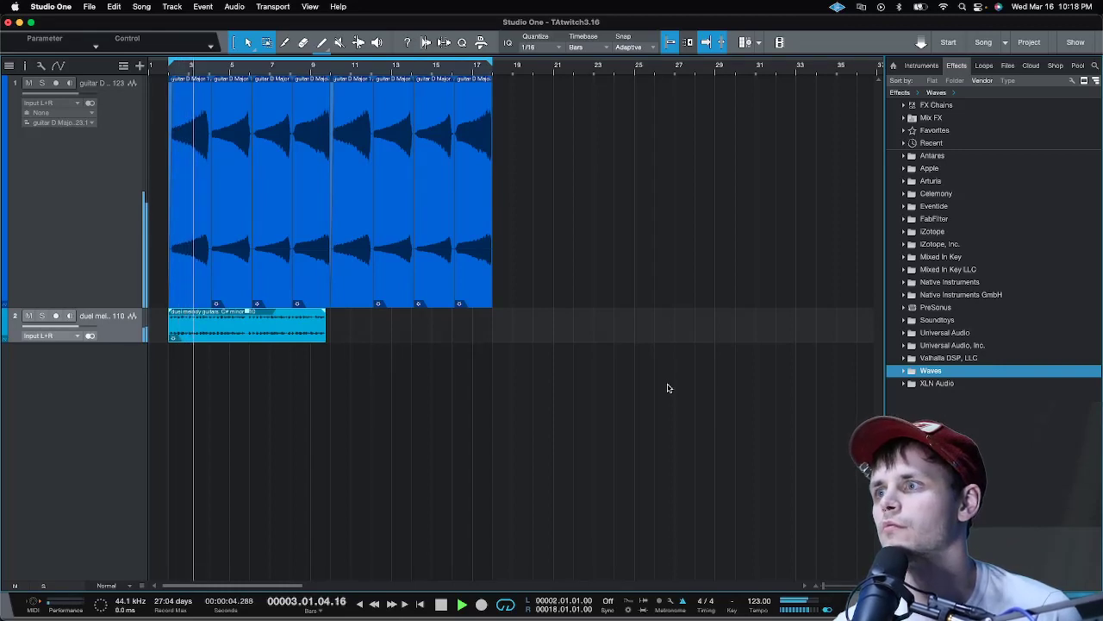
{"action": "right_click", "coordinate": [241, 331]}
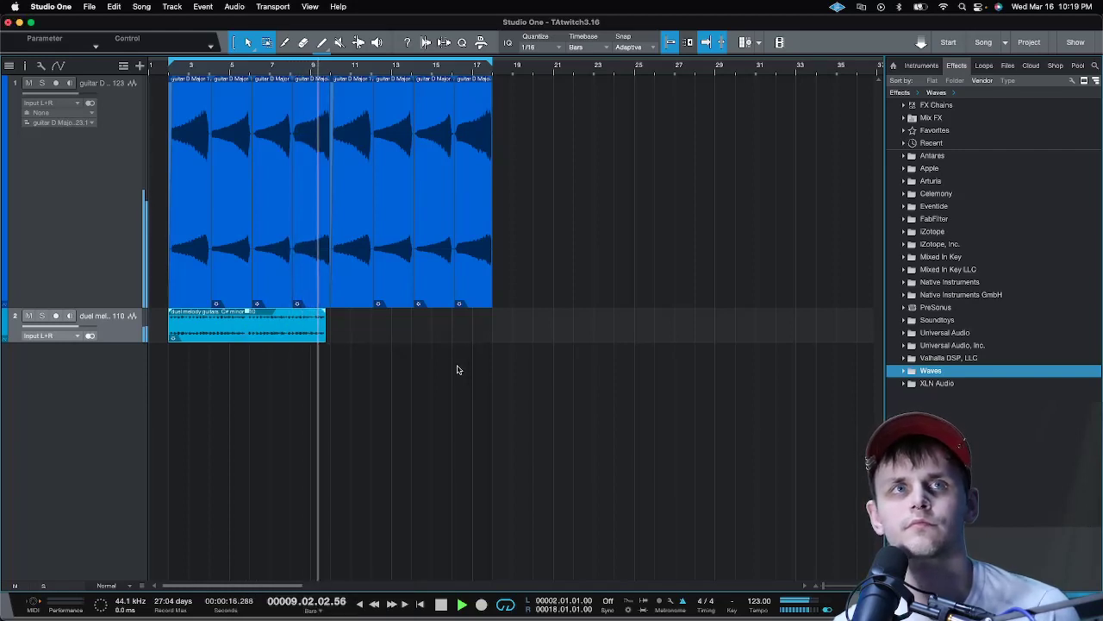
Step: Shift the melody event just past bar 2 and make track 2 taller
{"action": "key", "text": "space"}
{"action": "left_click", "coordinate": [159, 69]}
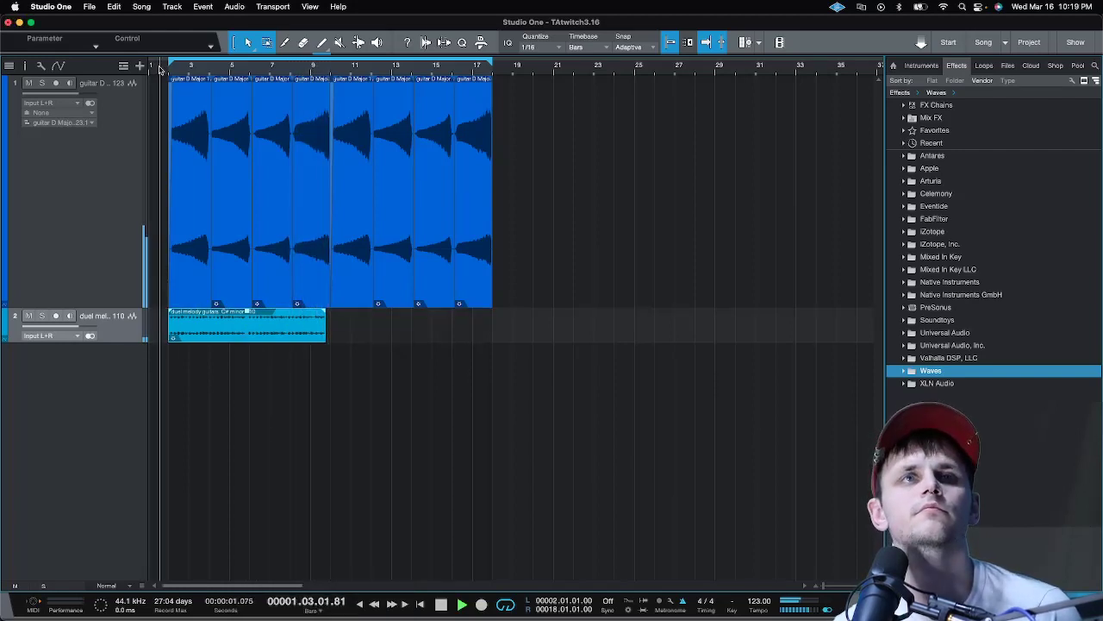
{"action": "scroll", "coordinate": [159, 69], "scroll_direction": "up", "scroll_amount": 5}
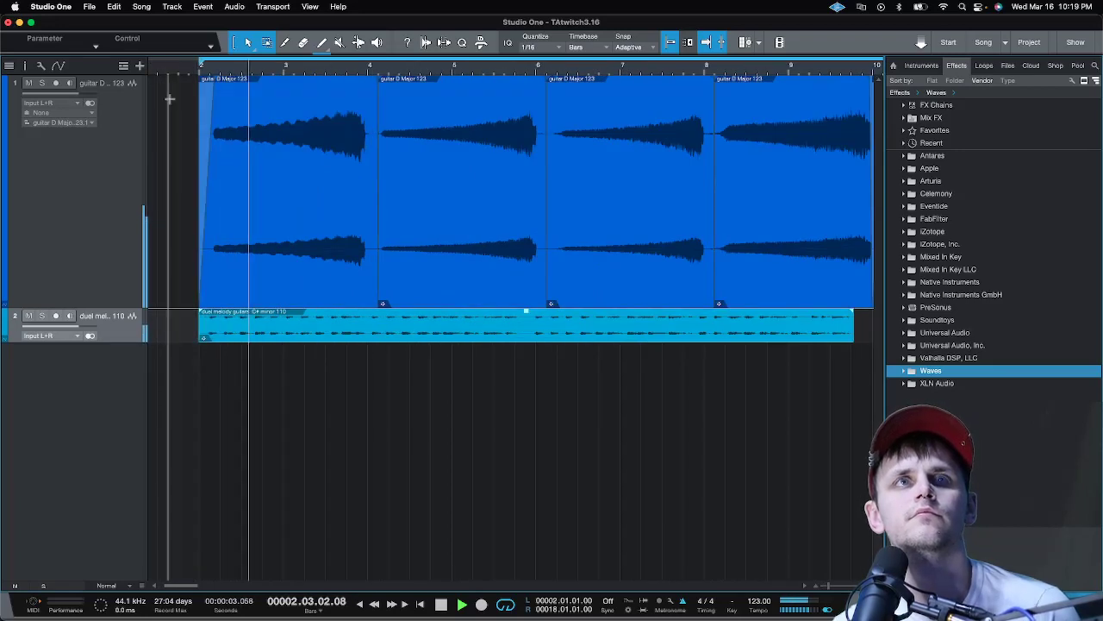
{"action": "scroll", "coordinate": [196, 65], "scroll_direction": "up", "scroll_amount": 3}
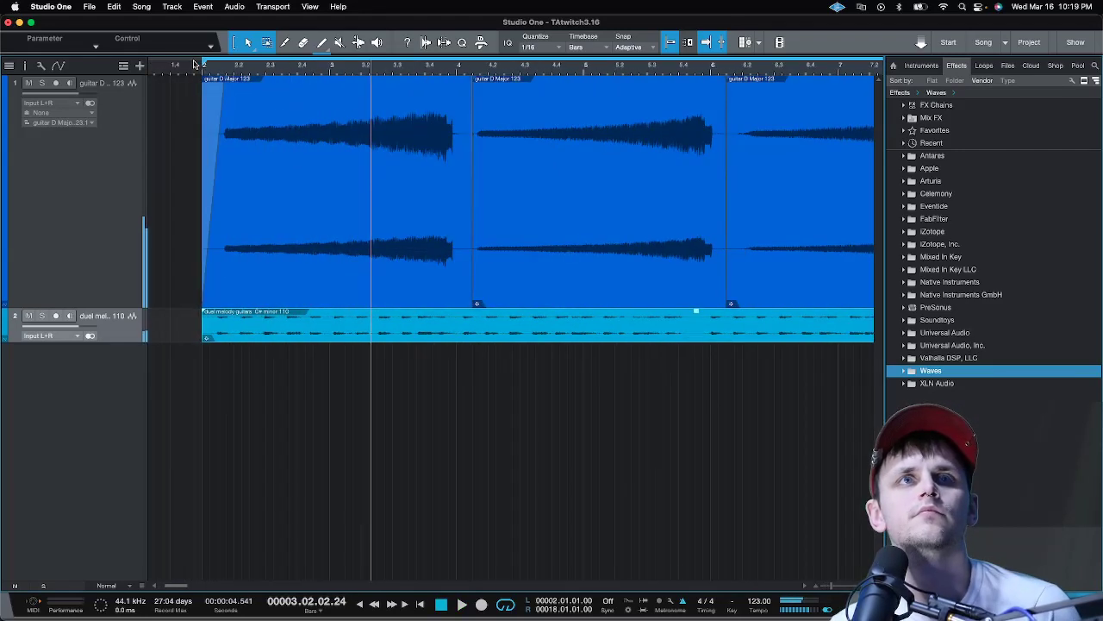
{"action": "left_click", "coordinate": [196, 65]}
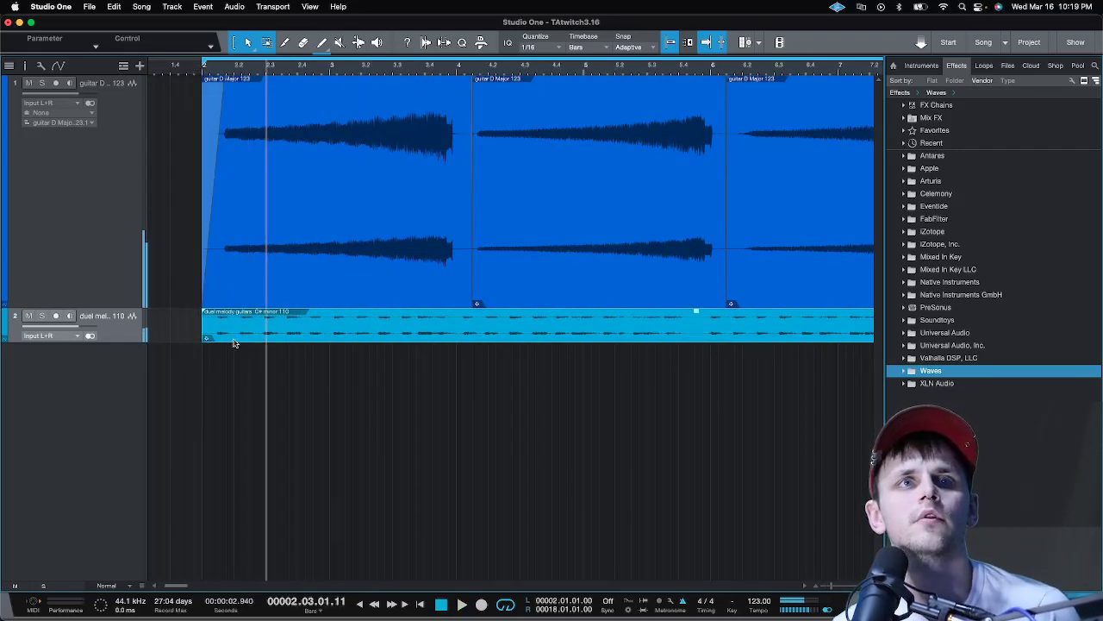
{"action": "left_click_drag", "start_coordinate": [233, 343], "coordinate": [248, 342]}
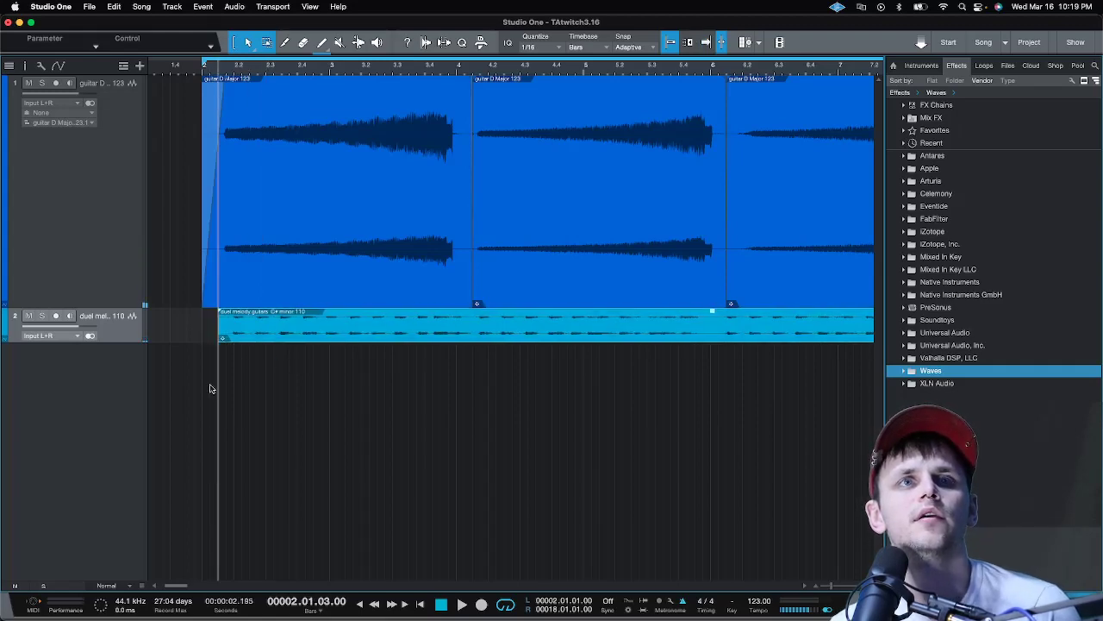
{"action": "left_click_drag", "start_coordinate": [132, 342], "coordinate": [132, 515]}
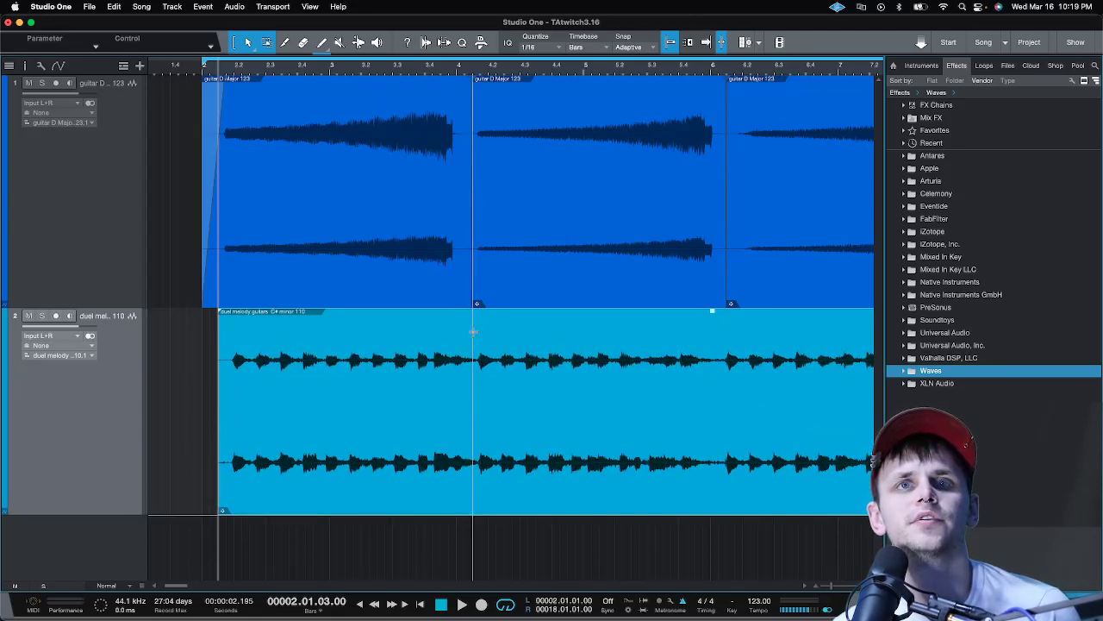
Step: Split the melody event at bar 4 and delete the part after it
{"action": "left_click", "coordinate": [473, 332], "text": "alt"}
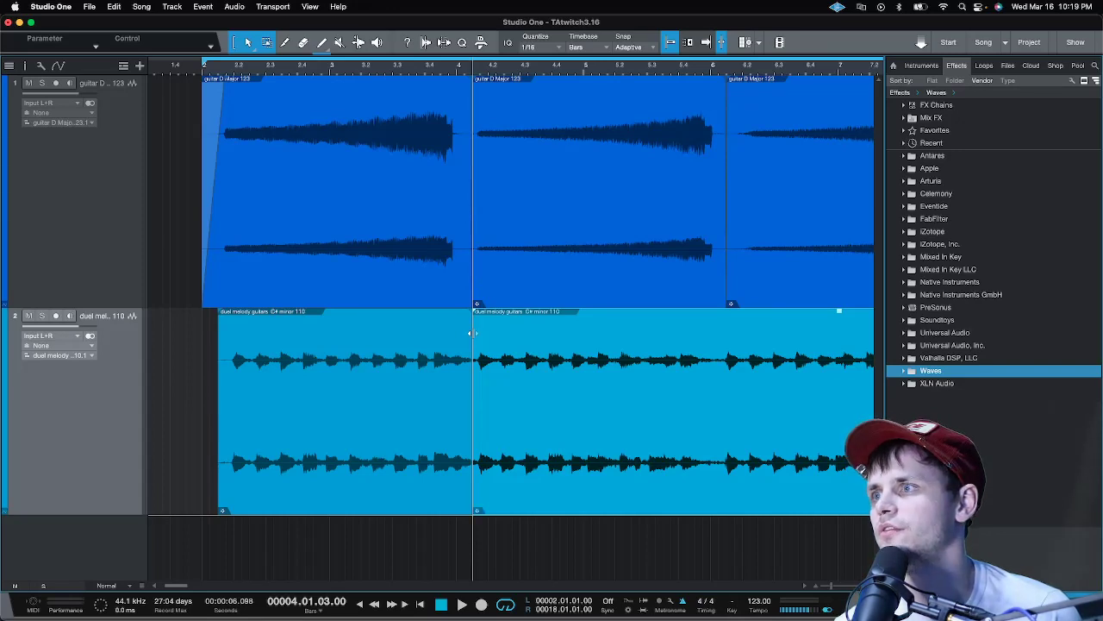
{"action": "left_click", "coordinate": [581, 467]}
{"action": "key", "text": "Delete"}
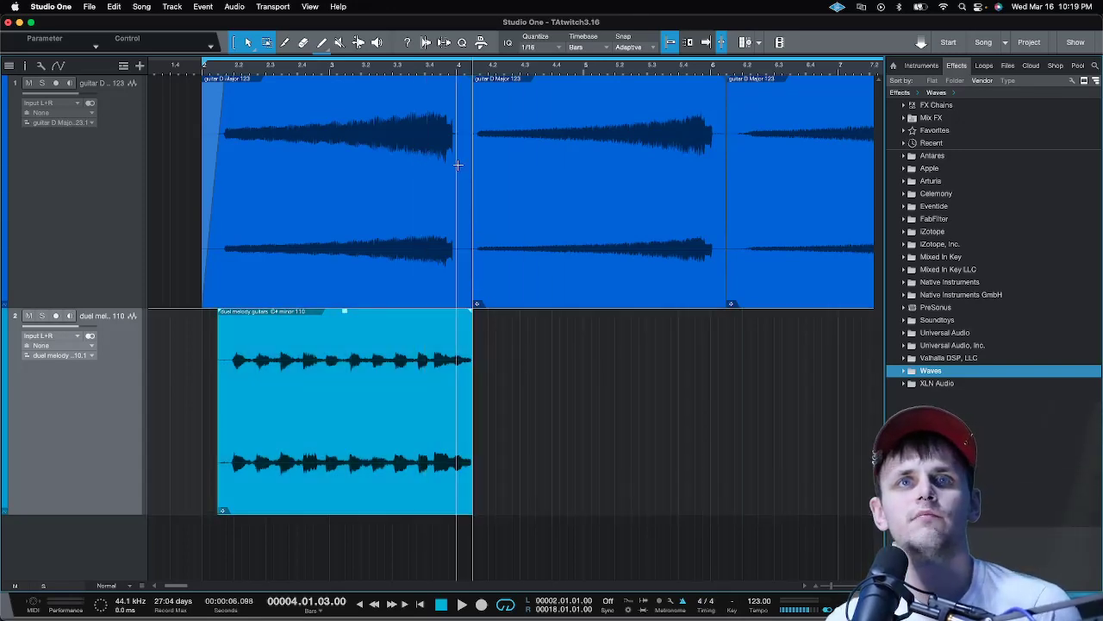
{"action": "scroll", "coordinate": [278, 67], "scroll_direction": "up", "scroll_amount": 3}
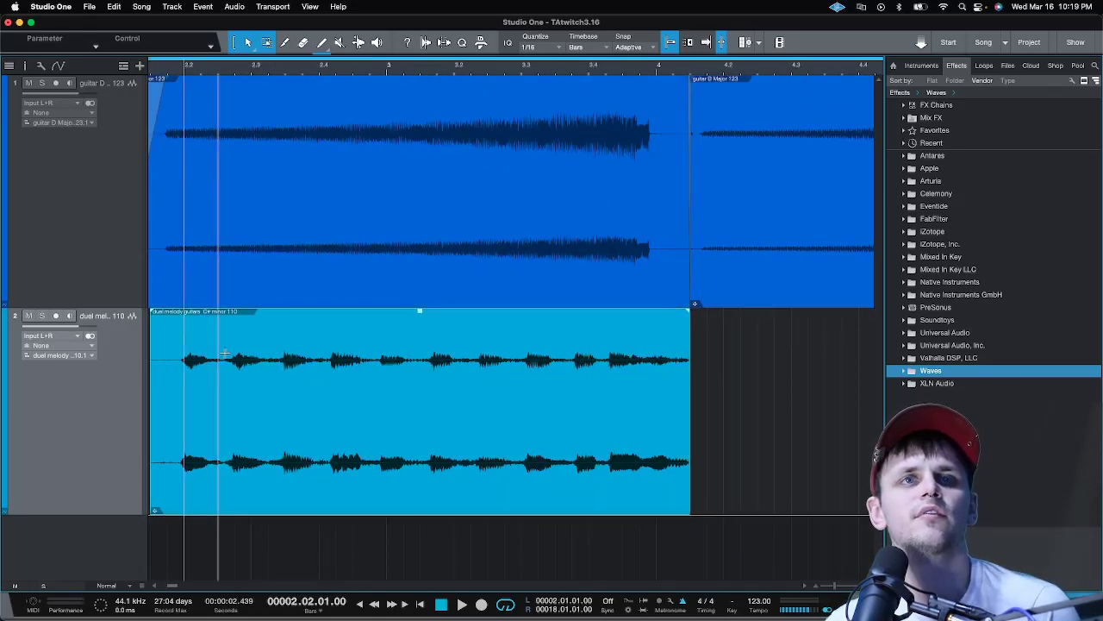
Step: Enable bend markers on the duel melody guitars event
{"action": "left_click", "coordinate": [427, 43]}
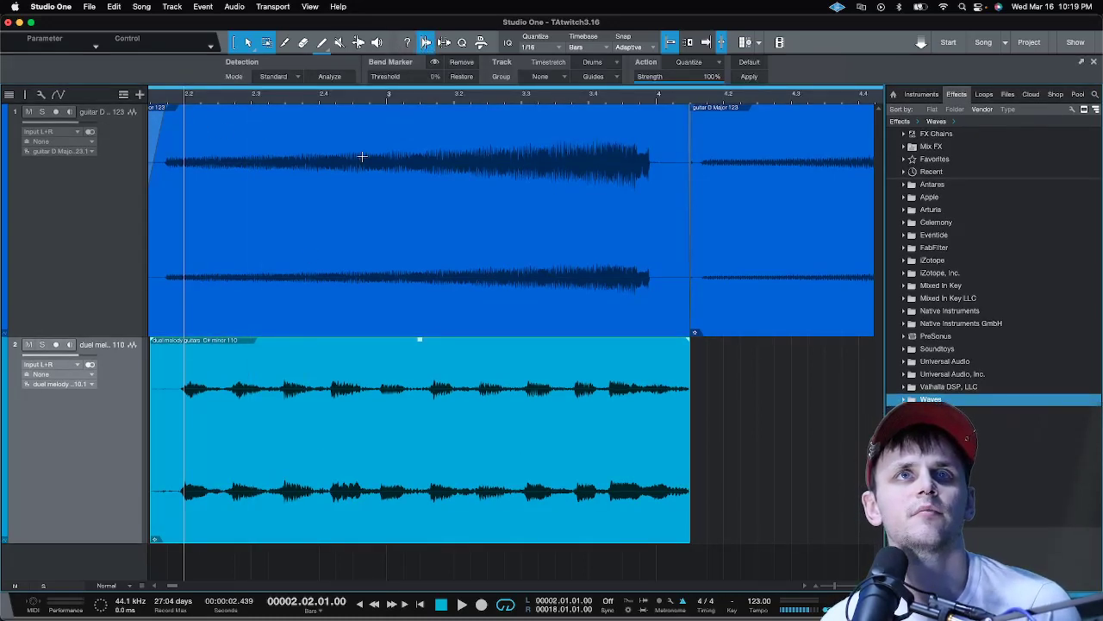
{"action": "left_click", "coordinate": [425, 43]}
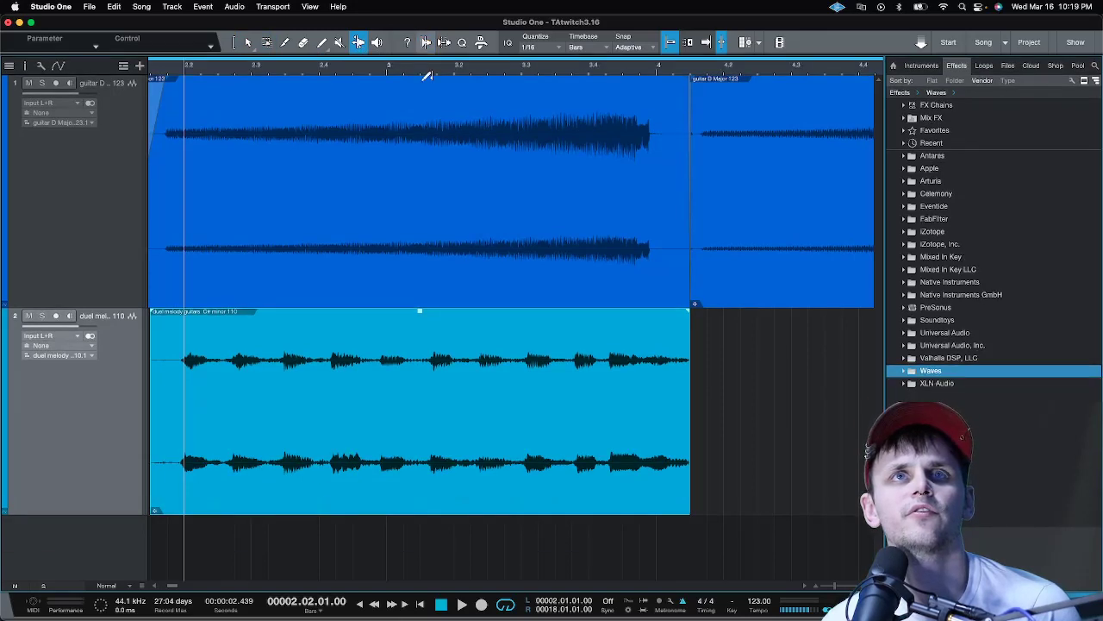
{"action": "right_click", "coordinate": [323, 442]}
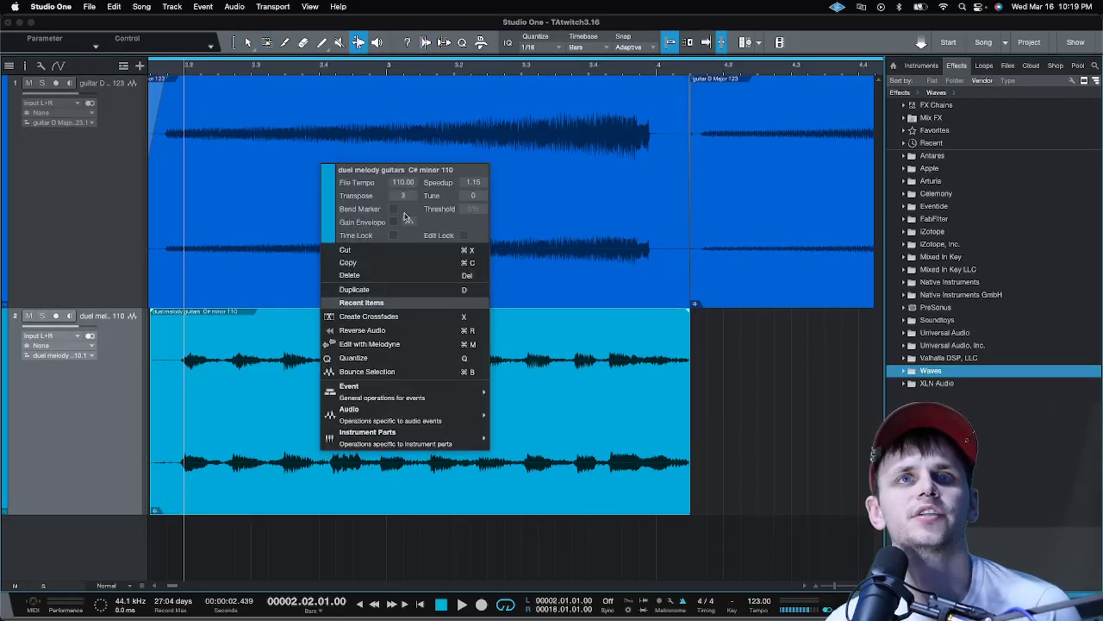
{"action": "left_click", "coordinate": [393, 210]}
{"action": "scroll", "coordinate": [179, 65], "scroll_direction": "up", "scroll_amount": 3}
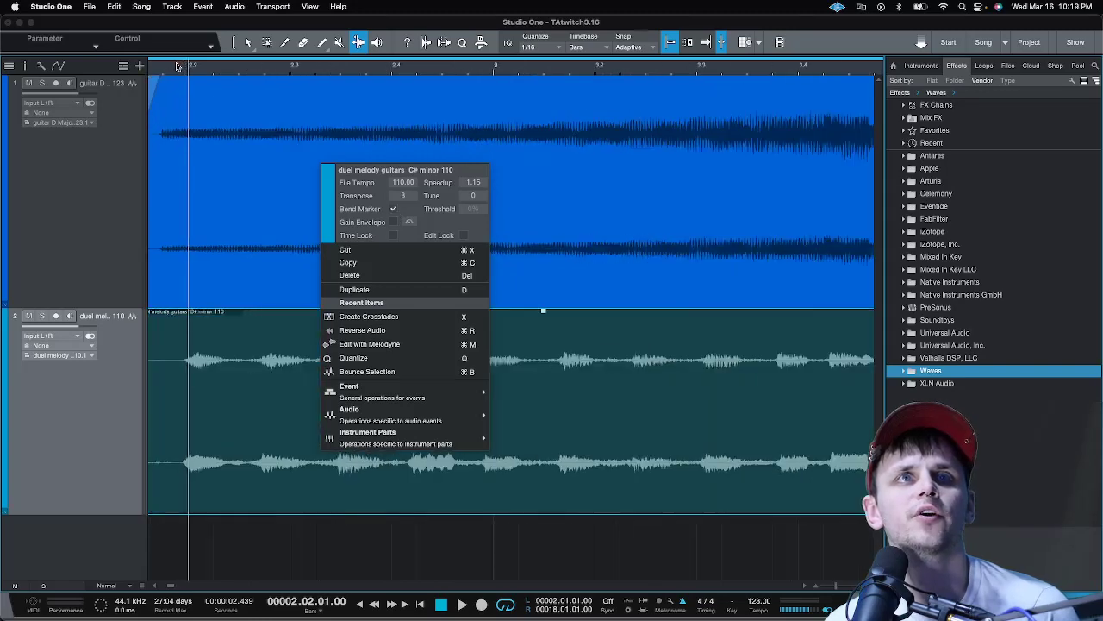
{"action": "left_click", "coordinate": [216, 338]}
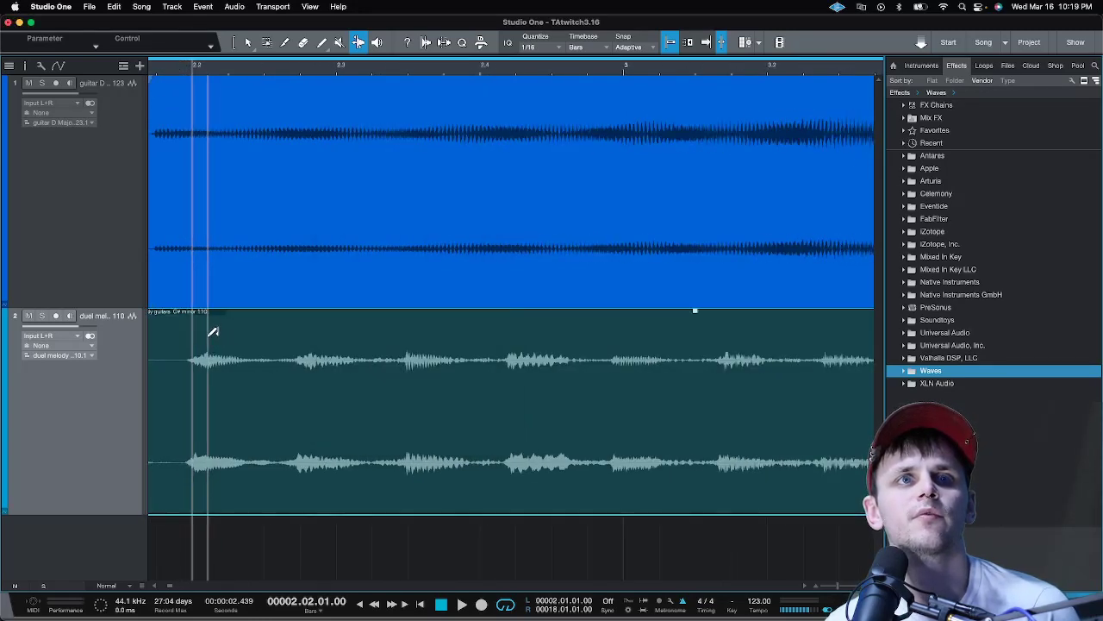
Step: Pull the first melody note onsets onto the grid lines with bend markers
{"action": "left_click", "coordinate": [213, 334]}
{"action": "left_click_drag", "start_coordinate": [211, 339], "coordinate": [208, 339]}
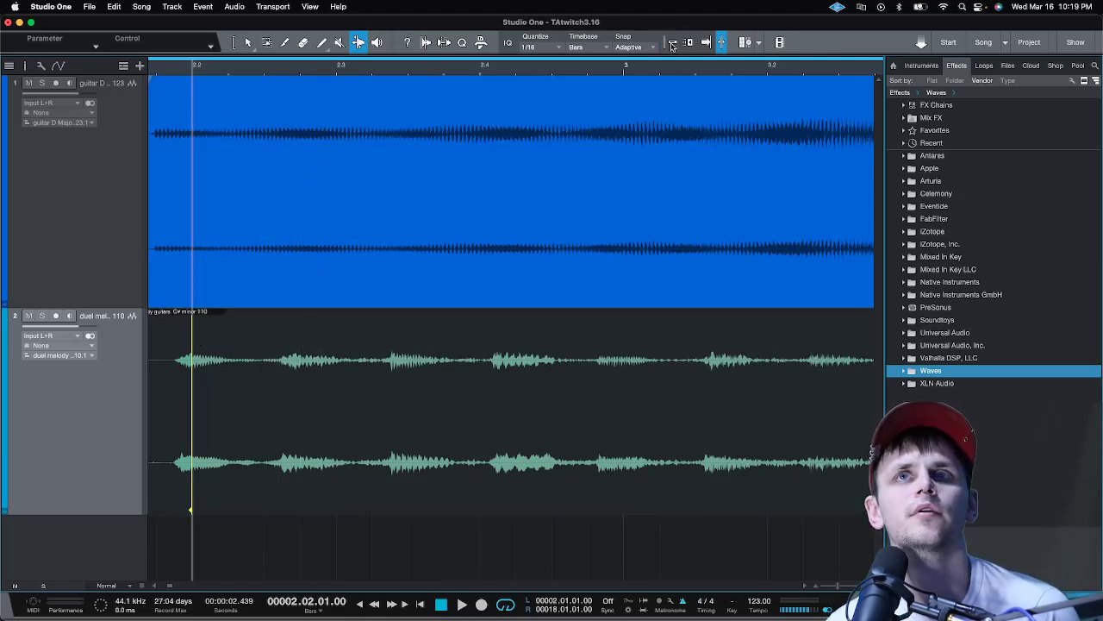
{"action": "left_click", "coordinate": [297, 328]}
{"action": "left_click_drag", "start_coordinate": [296, 329], "coordinate": [264, 330]}
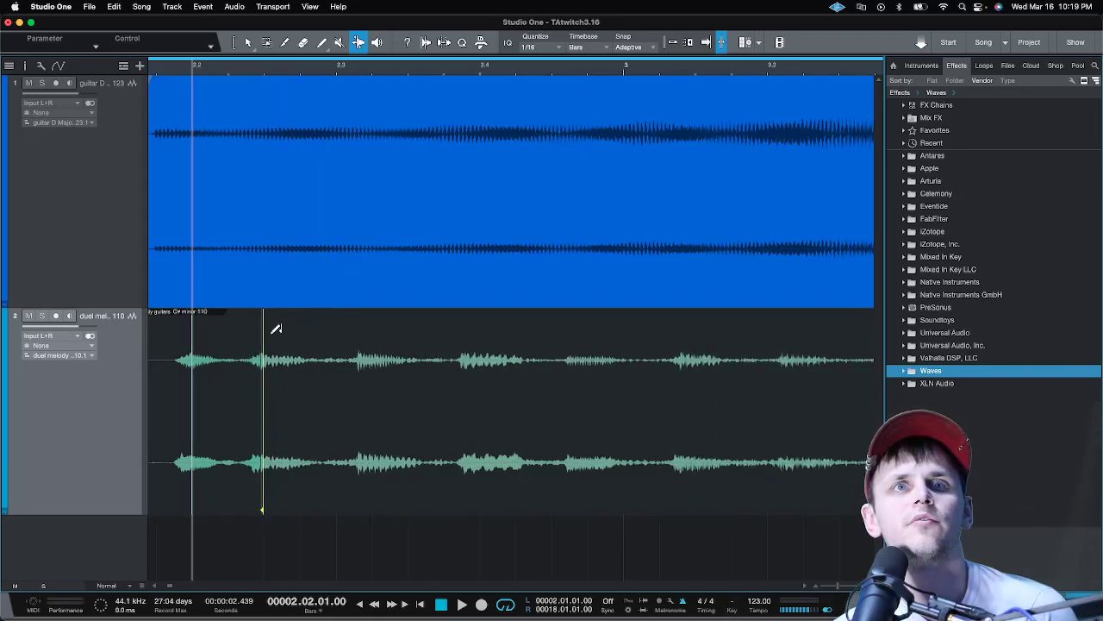
{"action": "left_click_drag", "start_coordinate": [359, 351], "coordinate": [341, 351]}
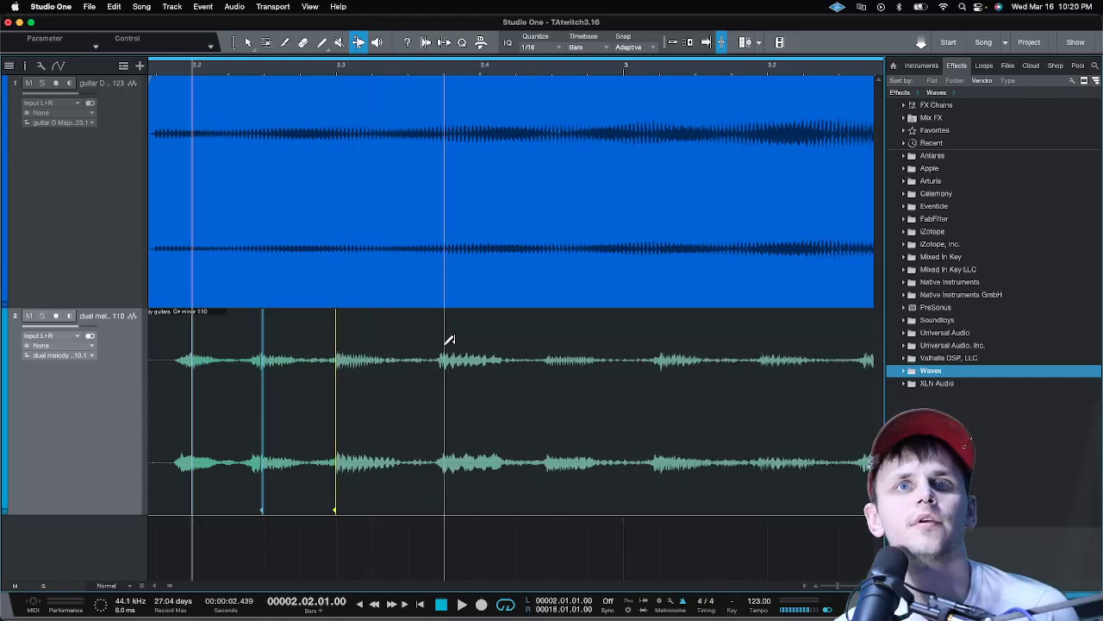
{"action": "left_click_drag", "start_coordinate": [444, 349], "coordinate": [408, 354]}
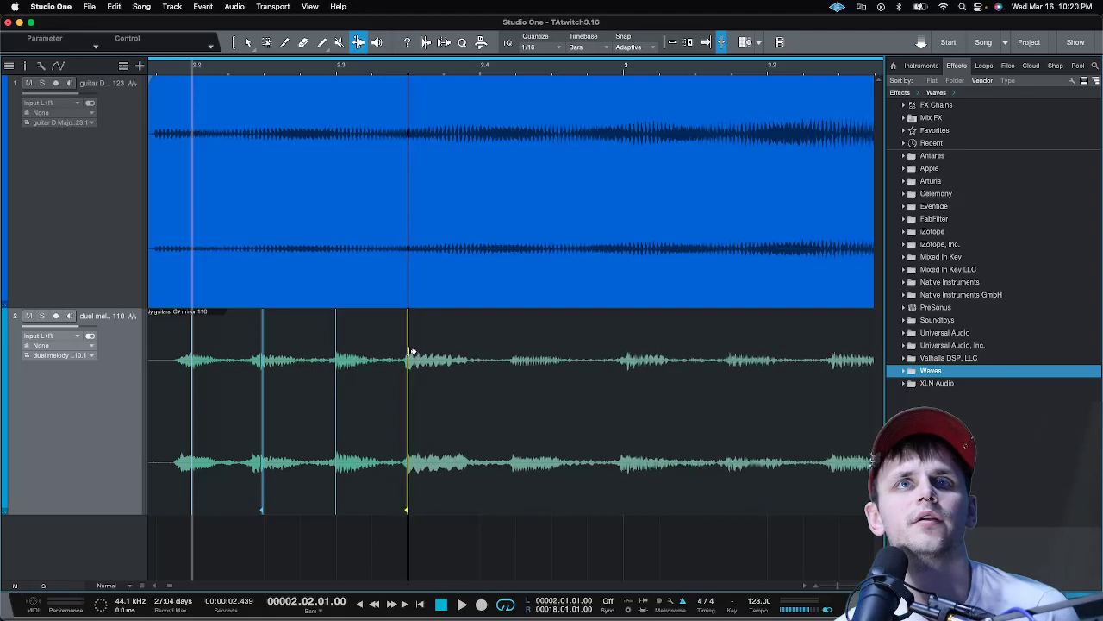
Step: Snap the remaining melody note onsets onto the beat grid with bend markers
{"action": "left_click_drag", "start_coordinate": [519, 354], "coordinate": [483, 359]}
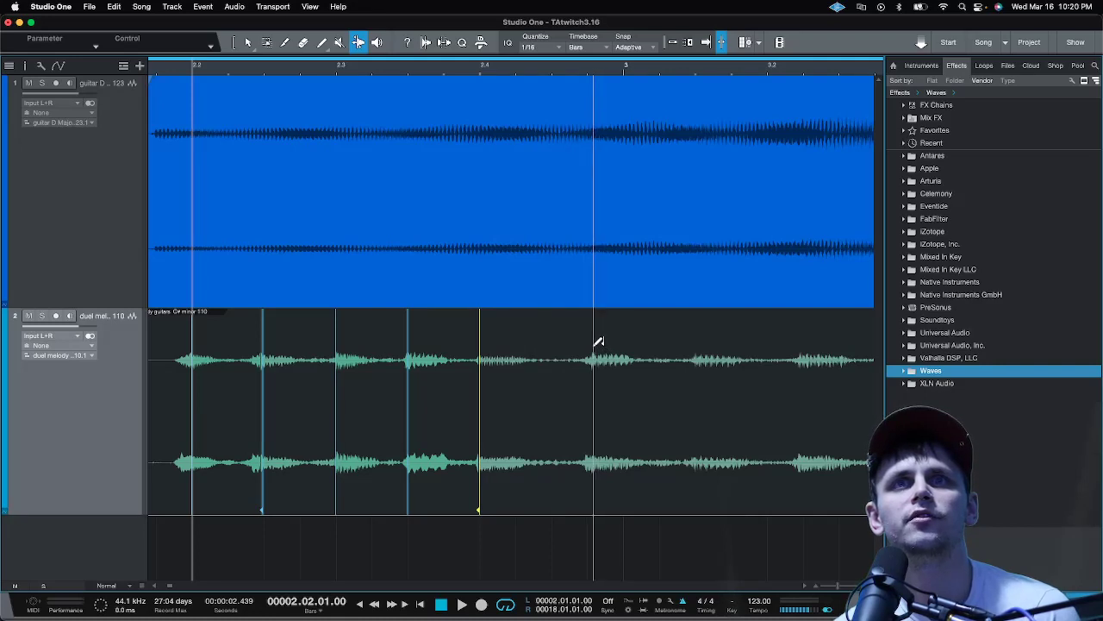
{"action": "left_click_drag", "start_coordinate": [593, 350], "coordinate": [556, 353]}
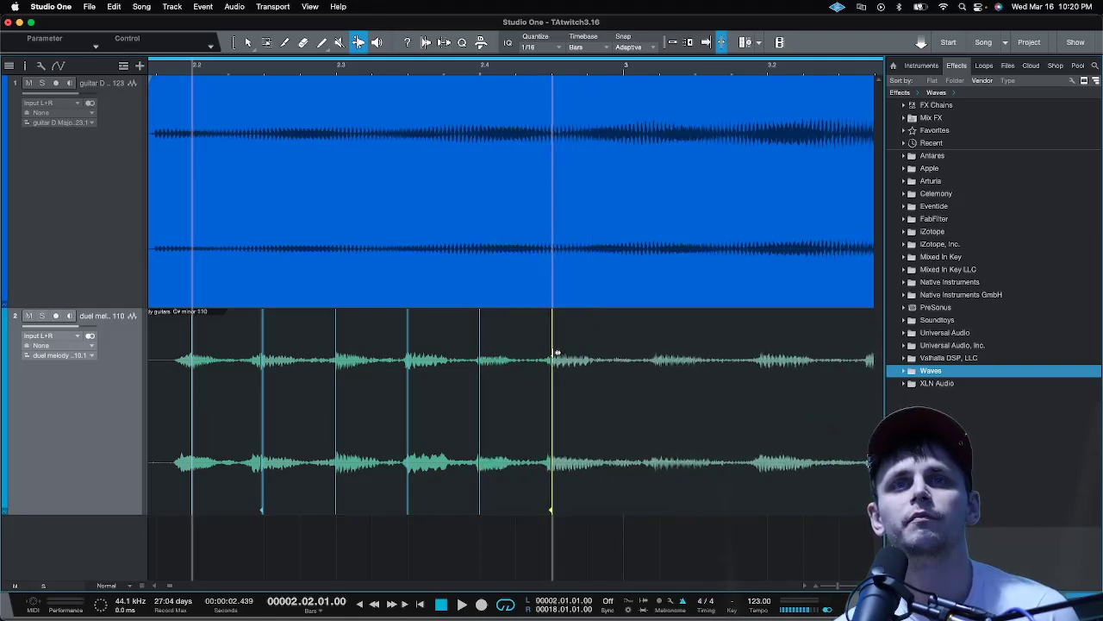
{"action": "left_click", "coordinate": [624, 346]}
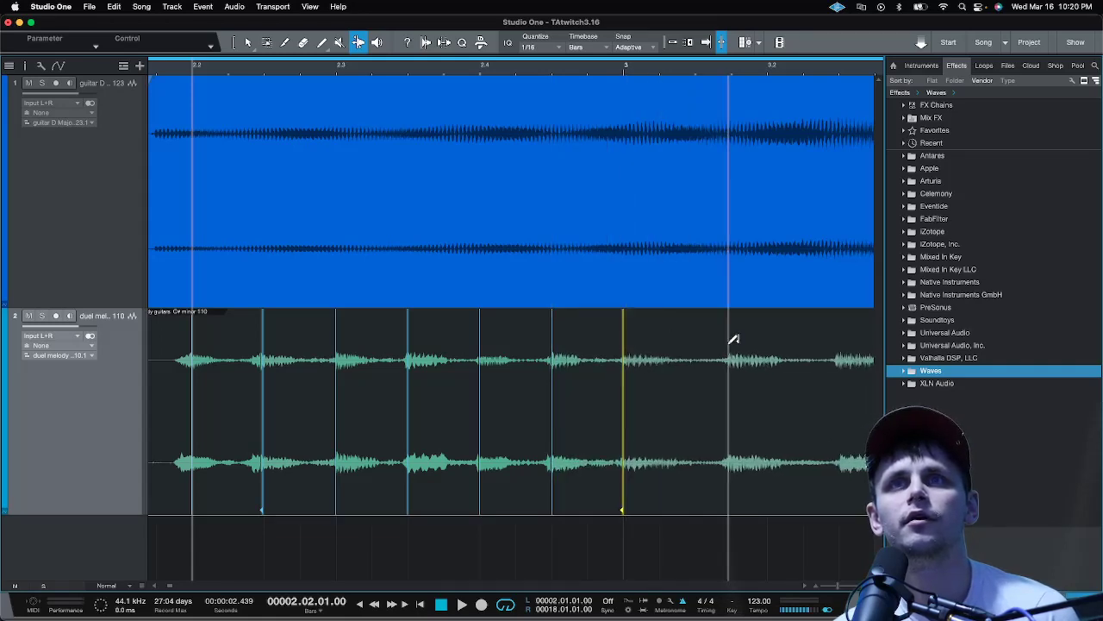
{"action": "left_click_drag", "start_coordinate": [732, 347], "coordinate": [699, 350]}
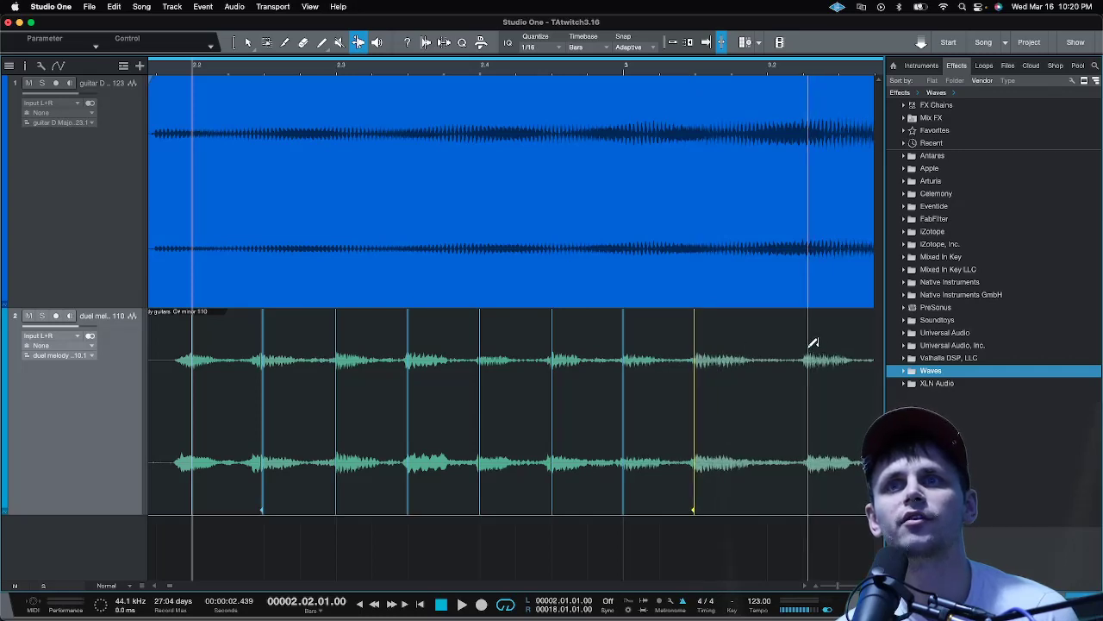
{"action": "left_click_drag", "start_coordinate": [813, 343], "coordinate": [766, 347]}
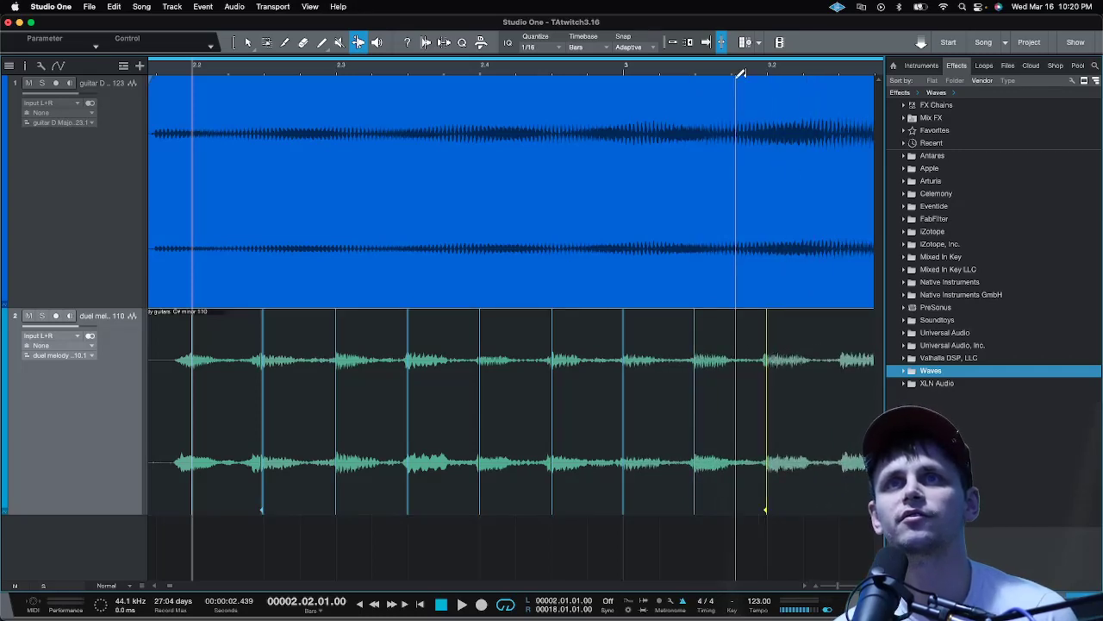
{"action": "scroll", "coordinate": [739, 74], "scroll_direction": "down", "scroll_amount": 3}
{"action": "scroll", "coordinate": [746, 73], "scroll_direction": "down", "scroll_amount": 2}
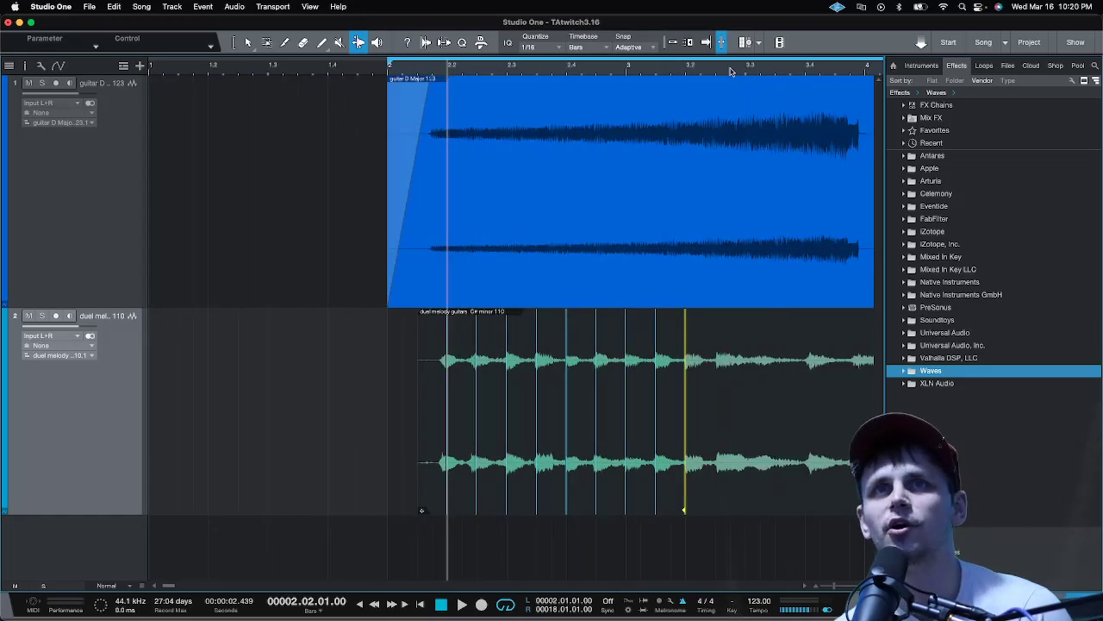
{"action": "scroll", "coordinate": [731, 71], "scroll_direction": "up", "scroll_amount": 3}
{"action": "scroll", "coordinate": [728, 69], "scroll_direction": "up", "scroll_amount": 2}
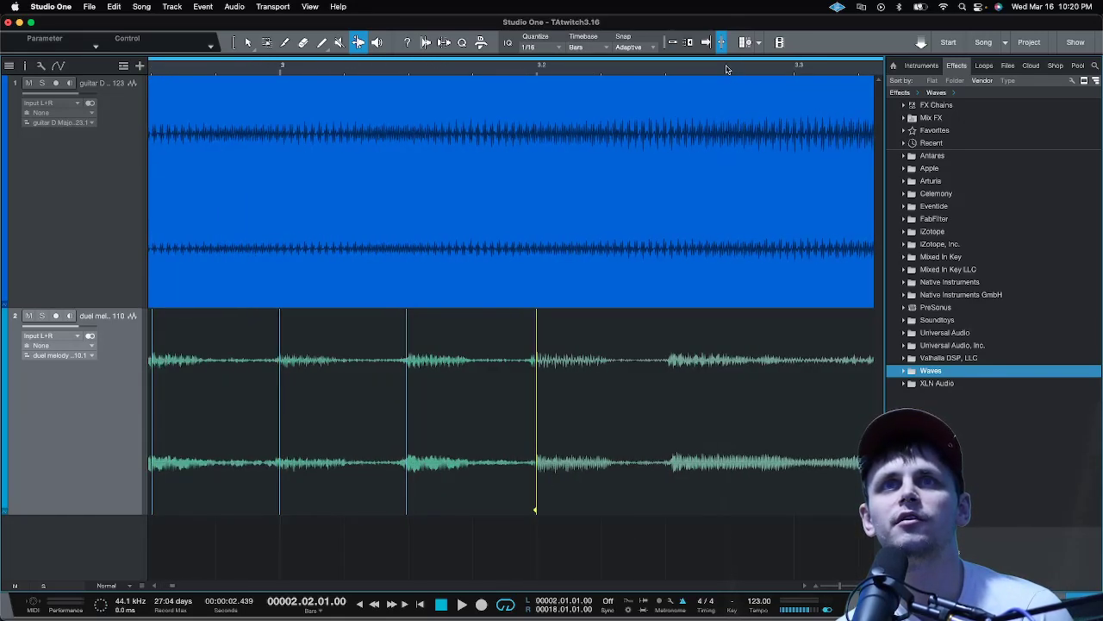
{"action": "left_click_drag", "start_coordinate": [677, 347], "coordinate": [668, 347]}
Step: Stretch a note later before bar 4, add another bend marker, and replay two bars back
{"action": "left_click", "coordinate": [512, 73]}
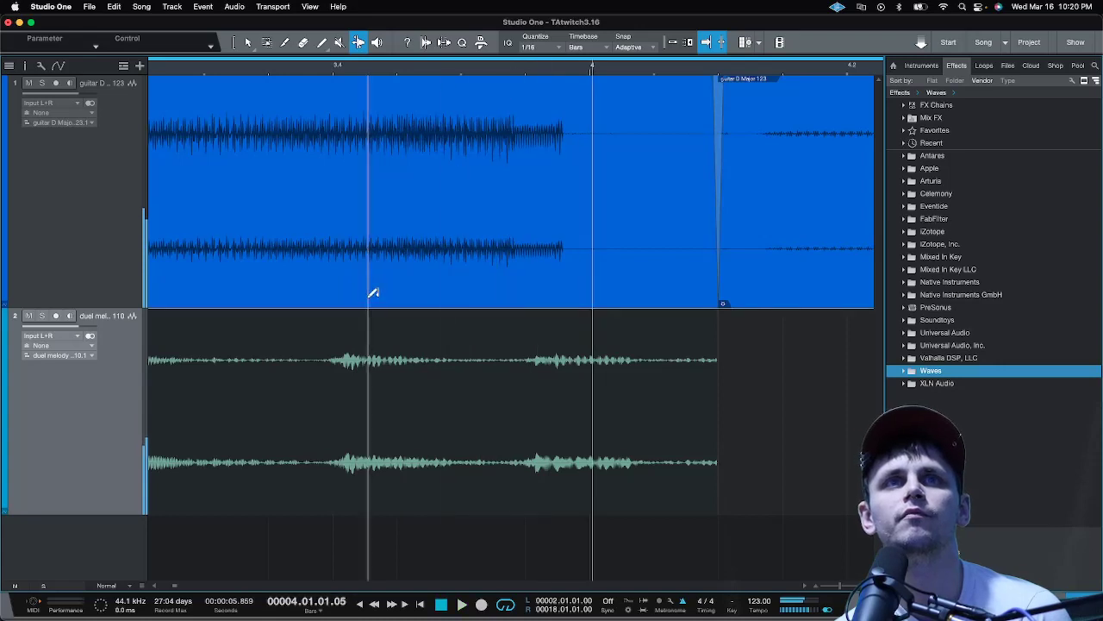
{"action": "left_click_drag", "start_coordinate": [350, 329], "coordinate": [399, 332]}
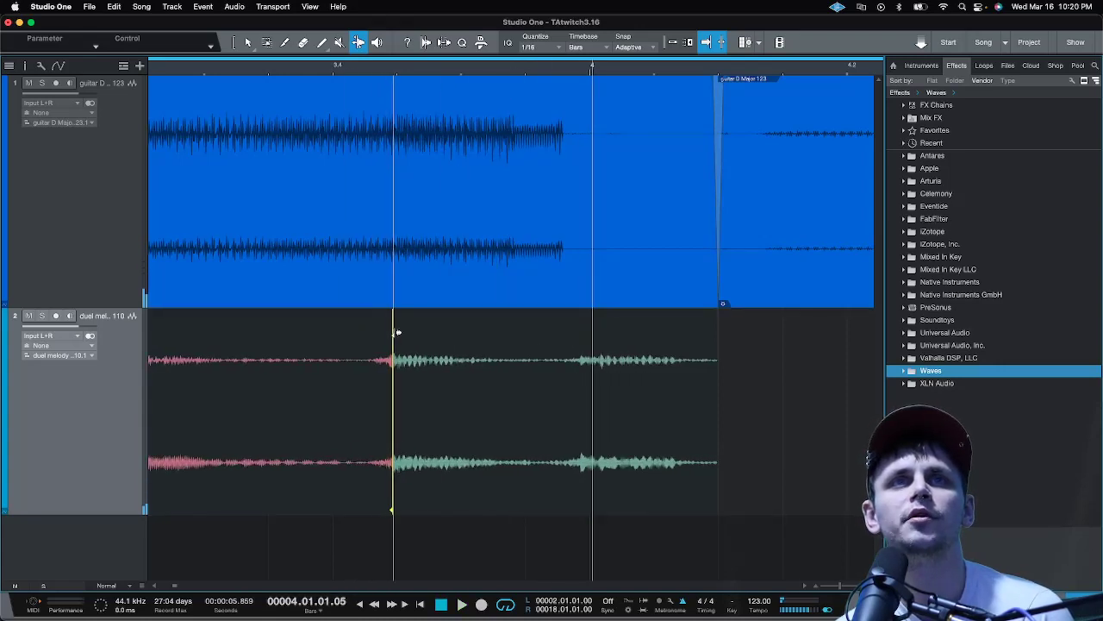
{"action": "left_click", "coordinate": [589, 349]}
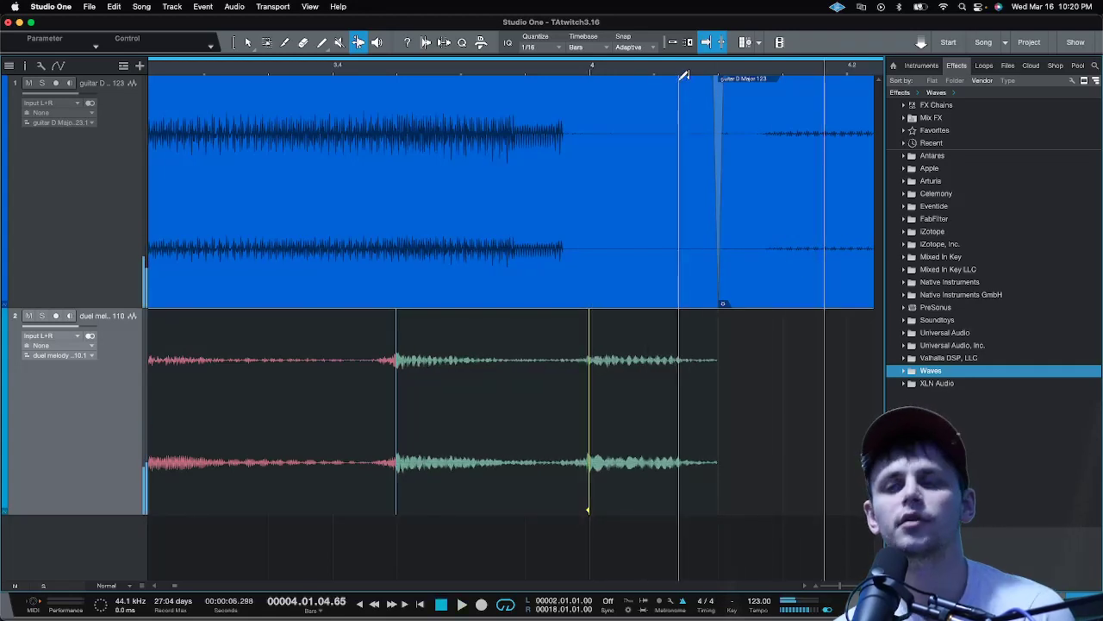
{"action": "key", "text": "KP_Subtract"}
{"action": "key", "text": "KP_Subtract"}
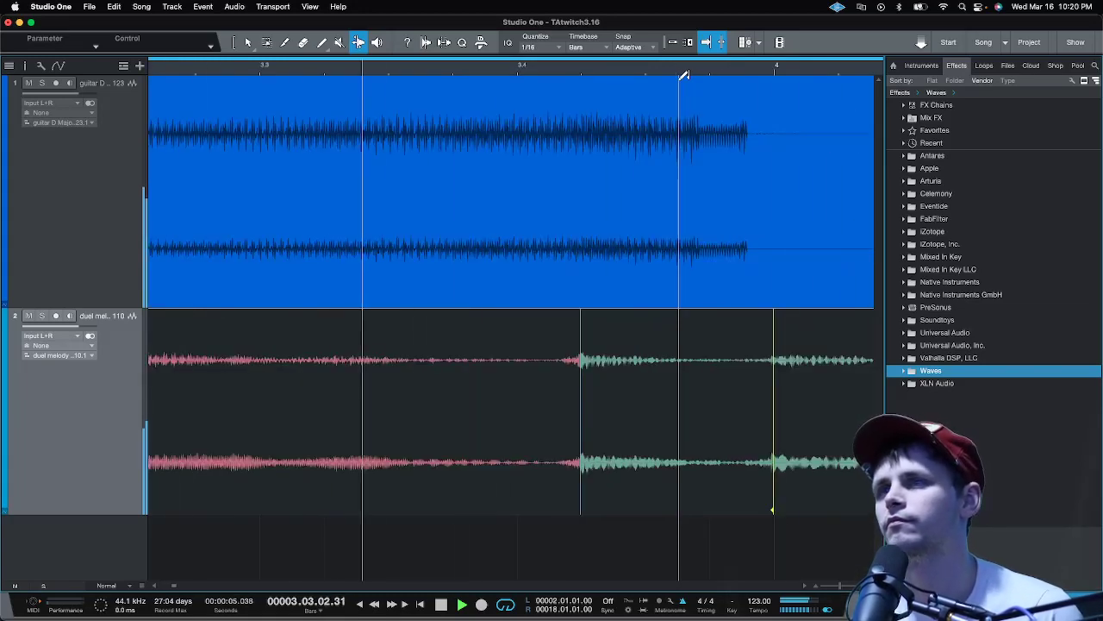
{"action": "key", "text": "space"}
{"action": "scroll", "coordinate": [518, 190], "scroll_direction": "down", "scroll_amount": 5}
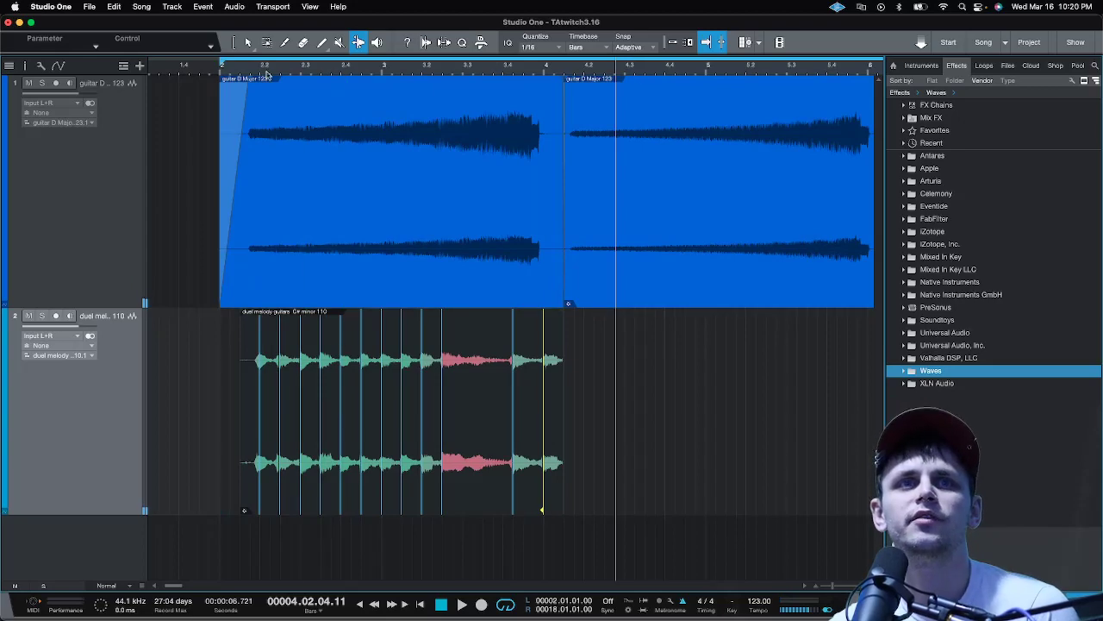
{"action": "scroll", "coordinate": [259, 130], "scroll_direction": "up", "scroll_amount": 5}
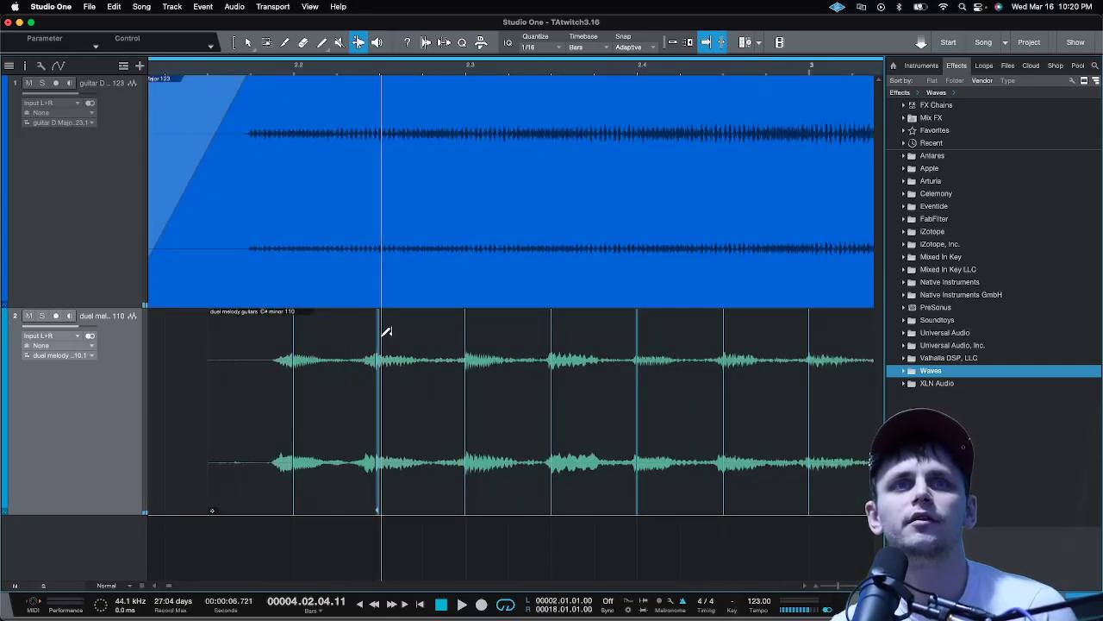
Step: Nudge an early melody note later in two moves, playing from bar 2
{"action": "left_click_drag", "start_coordinate": [386, 331], "coordinate": [406, 340]}
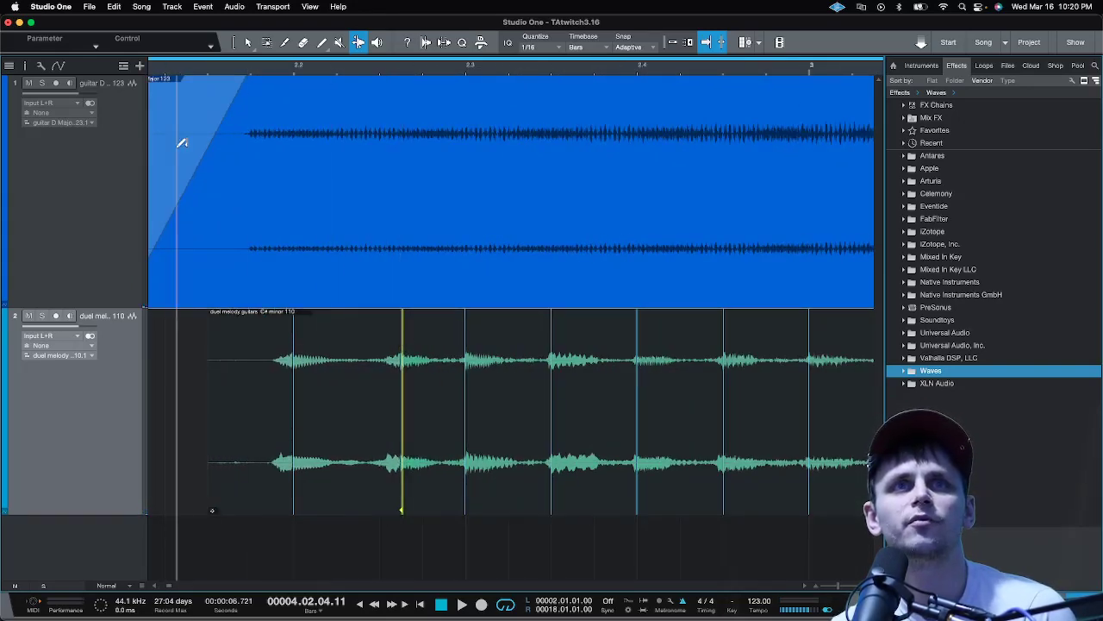
{"action": "key", "text": "space"}
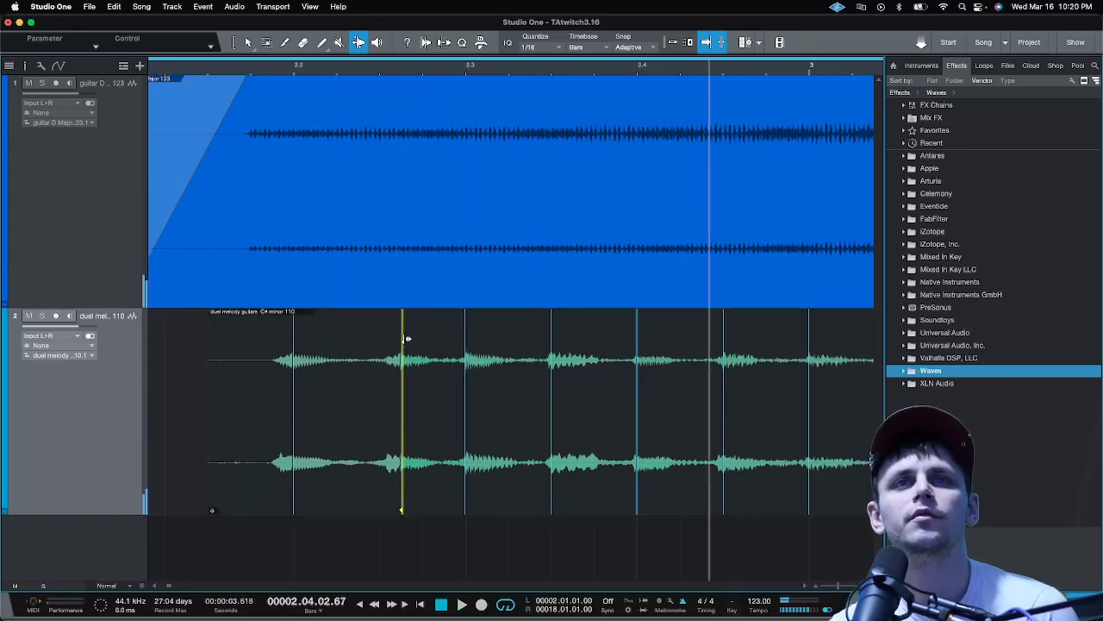
{"action": "left_click_drag", "start_coordinate": [407, 338], "coordinate": [427, 339]}
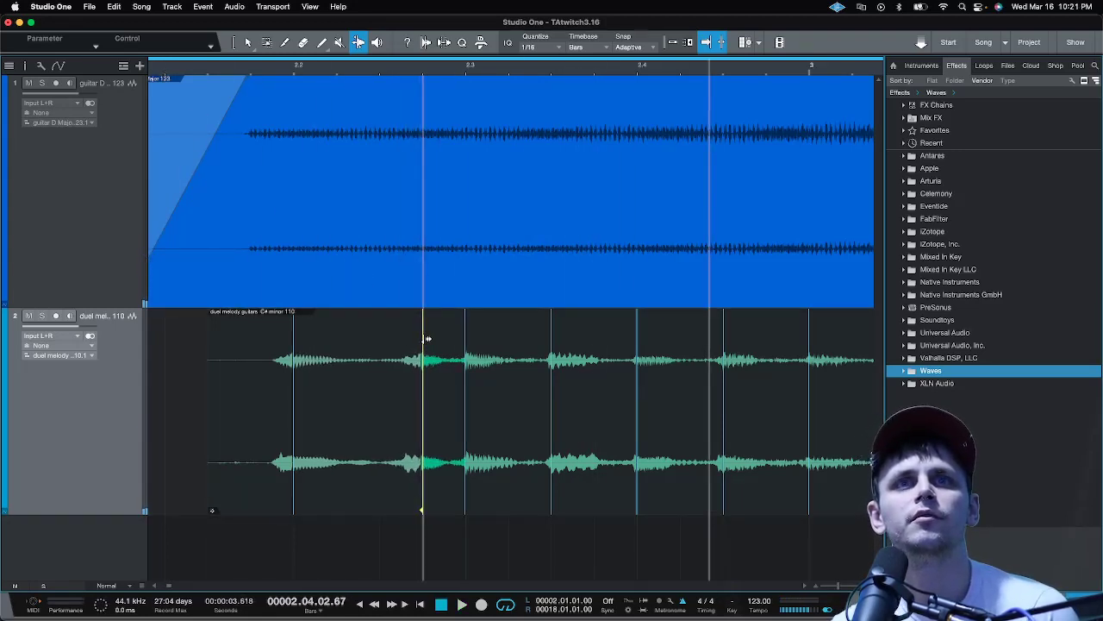
Step: Replay from near bar 2 and shift a later bend marker slightly right
{"action": "left_click", "coordinate": [187, 74]}
{"action": "key", "text": "space"}
{"action": "key", "text": "space"}
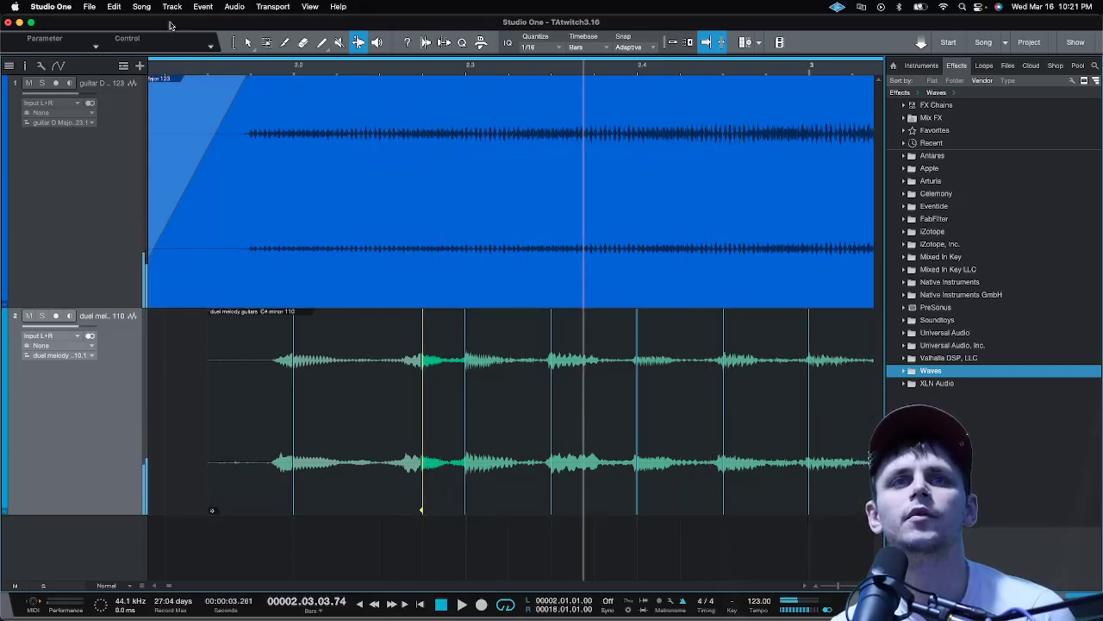
{"action": "left_click", "coordinate": [188, 73]}
{"action": "key", "text": "space"}
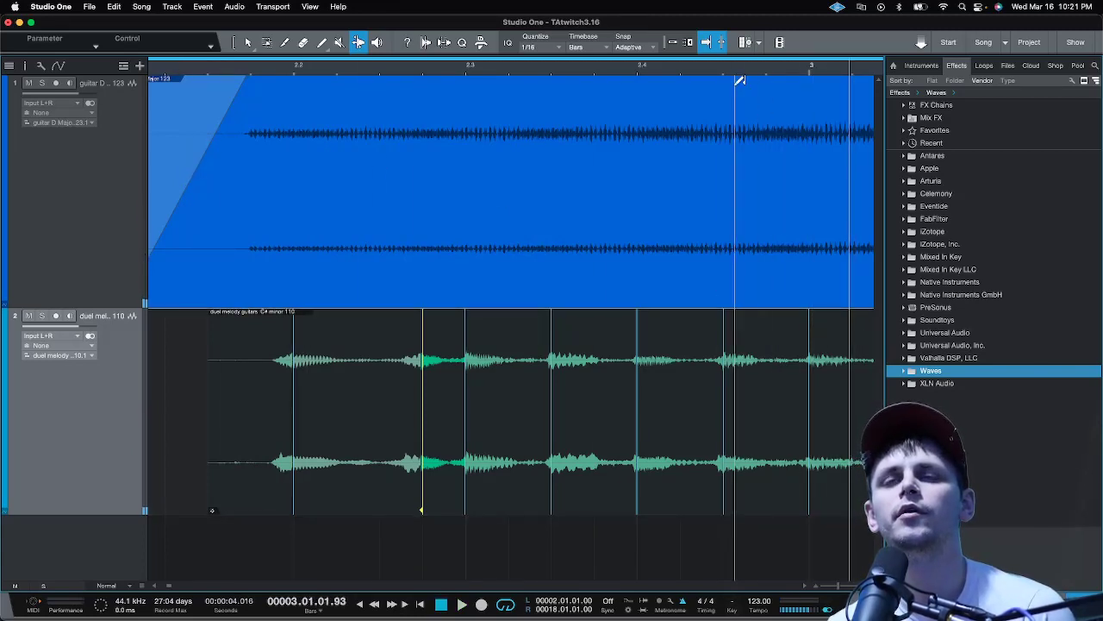
{"action": "scroll", "coordinate": [732, 75], "scroll_direction": "down", "scroll_amount": 2}
{"action": "scroll", "coordinate": [732, 74], "scroll_direction": "down", "scroll_amount": 2}
{"action": "scroll", "coordinate": [730, 71], "scroll_direction": "down", "scroll_amount": 2}
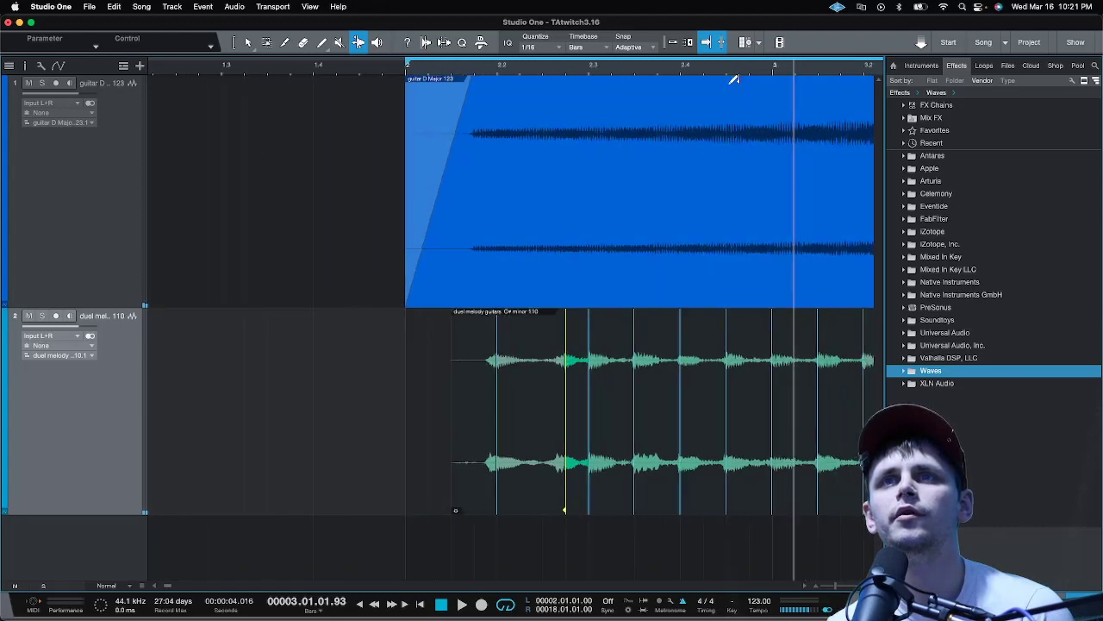
{"action": "left_click", "coordinate": [837, 345]}
{"action": "left_click_drag", "start_coordinate": [840, 345], "coordinate": [847, 345]}
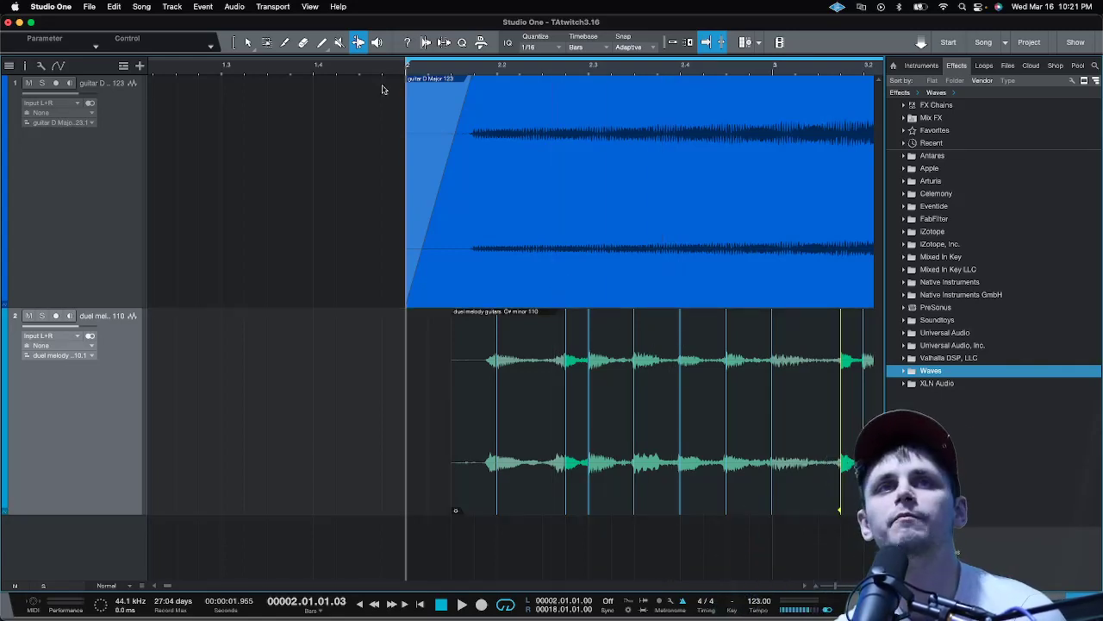
Step: Move a bend marker earlier in the melody event, playing from bar 3.2
{"action": "key", "text": "space"}
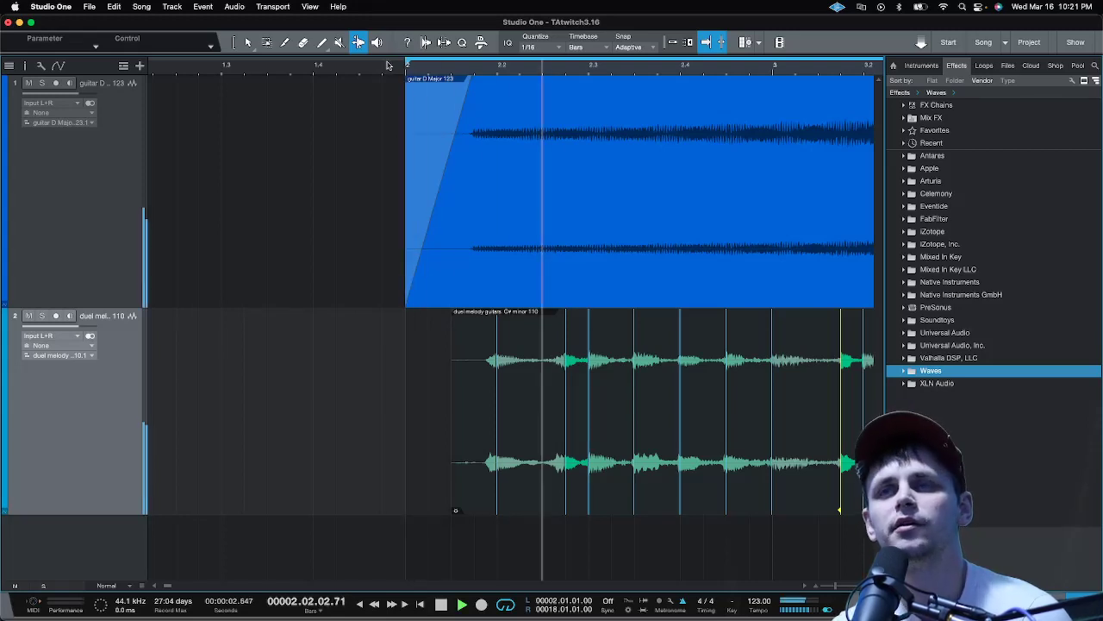
{"action": "key", "text": "w"}
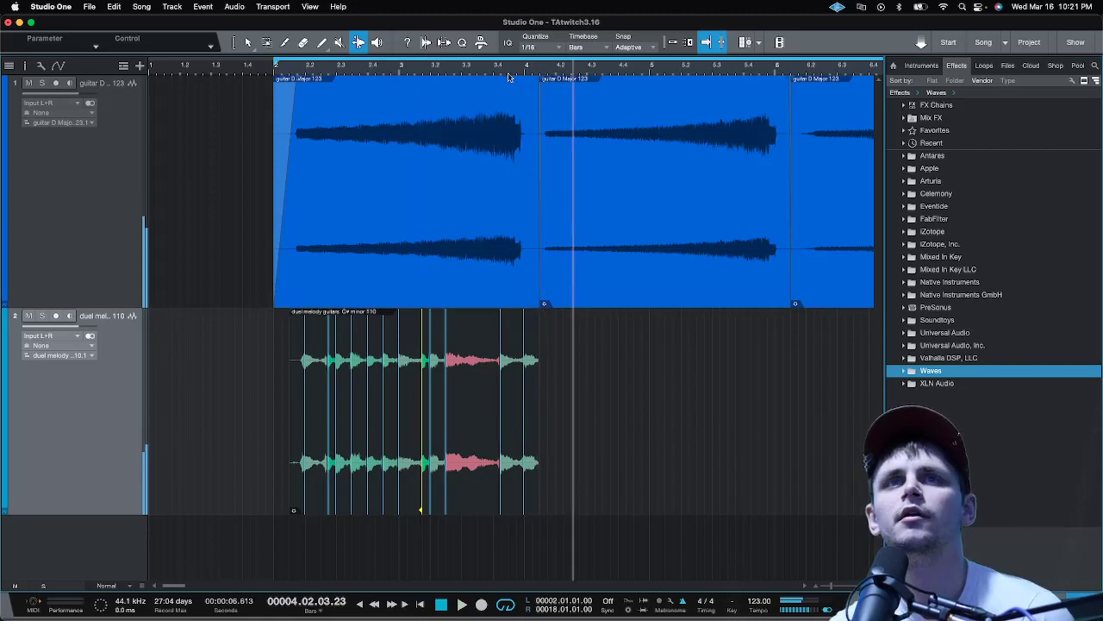
{"action": "left_click", "coordinate": [433, 67]}
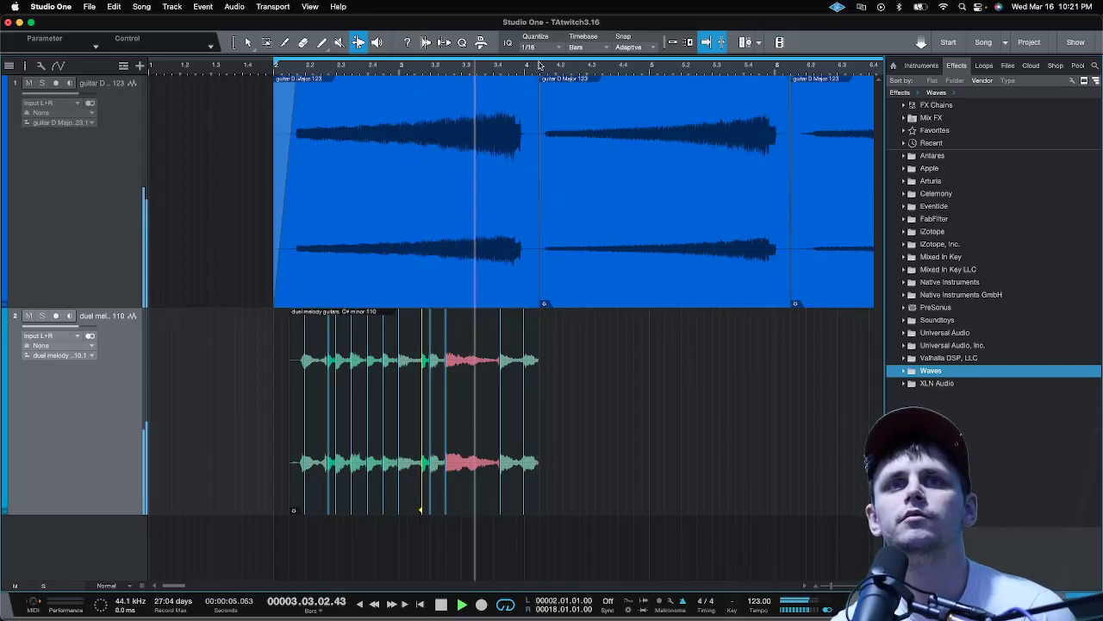
{"action": "key", "text": "e"}
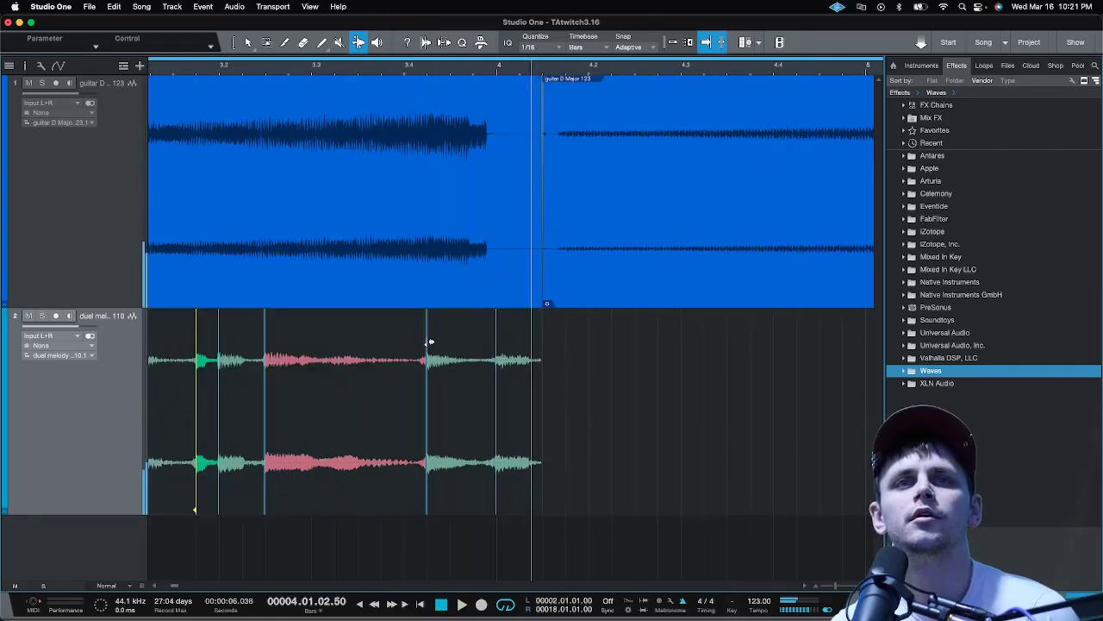
{"action": "left_click_drag", "start_coordinate": [430, 343], "coordinate": [406, 343]}
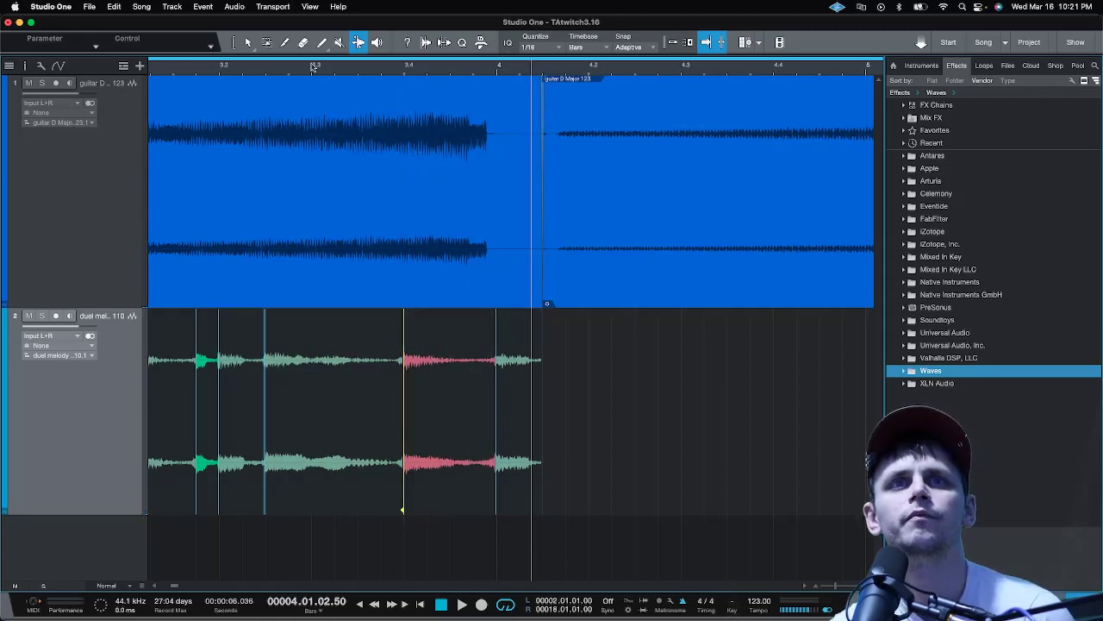
{"action": "scroll", "coordinate": [293, 68], "scroll_direction": "down", "scroll_amount": 5}
Step: Audition the loop from bar 2, then marquee-select the melody's bend markers
{"action": "left_click", "coordinate": [196, 71]}
{"action": "key", "text": "space"}
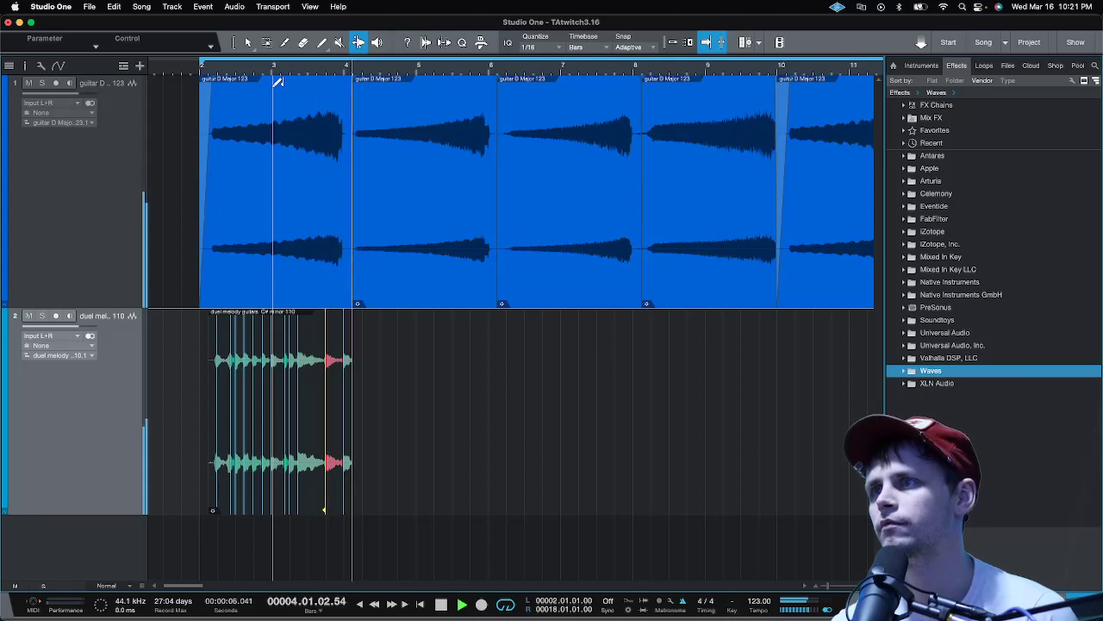
{"action": "key", "text": "space"}
{"action": "left_click_drag", "start_coordinate": [377, 493], "coordinate": [303, 474]}
{"action": "left_click_drag", "start_coordinate": [401, 501], "coordinate": [183, 496]}
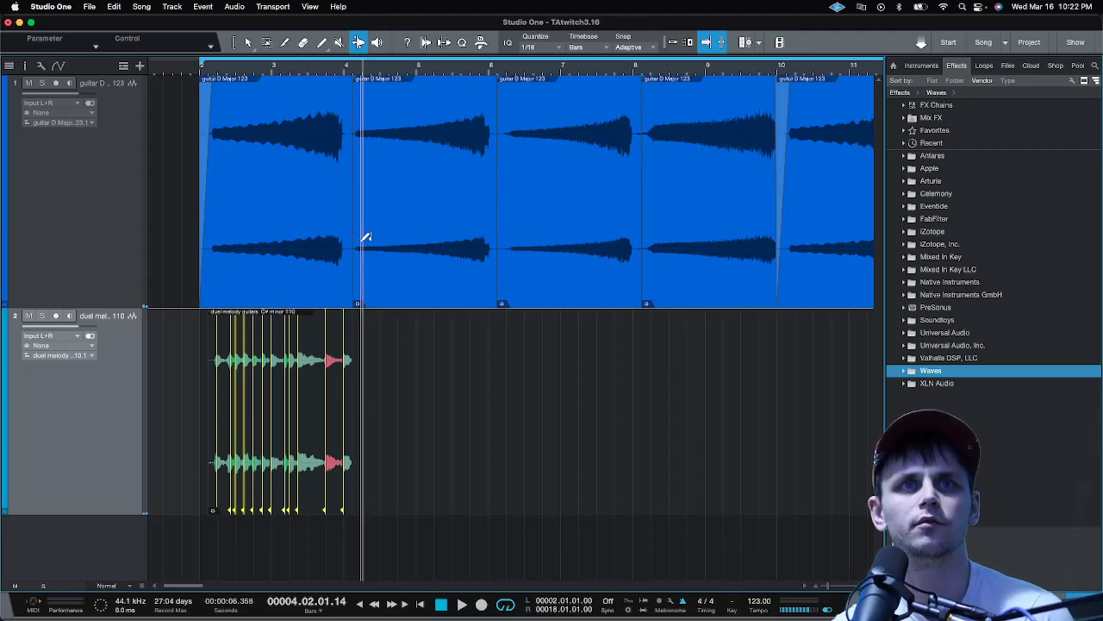
{"action": "scroll", "coordinate": [221, 64], "scroll_direction": "up", "scroll_amount": 5}
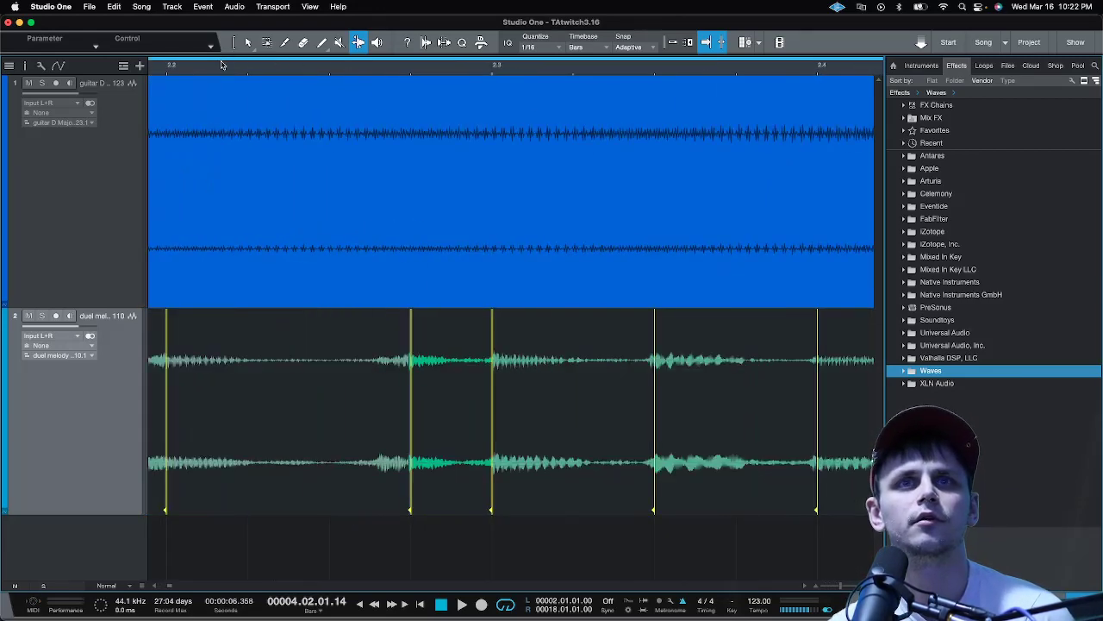
{"action": "scroll", "coordinate": [221, 64], "scroll_direction": "down", "scroll_amount": 5}
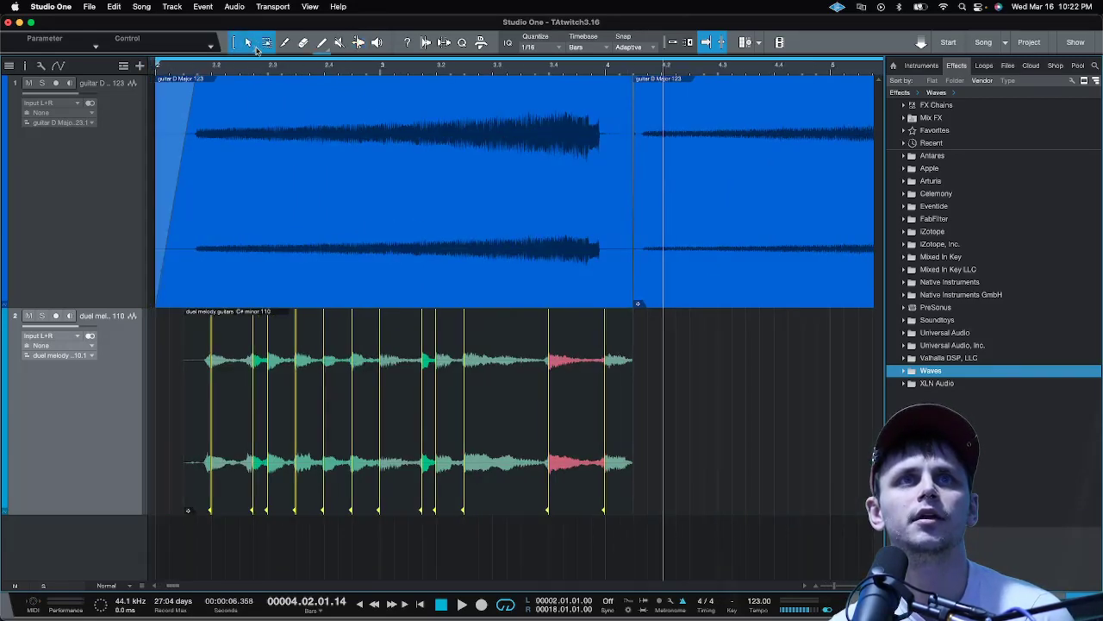
Step: Duplicate the bent duel melody clip right after itself and play the song from the start
{"action": "left_click", "coordinate": [417, 468]}
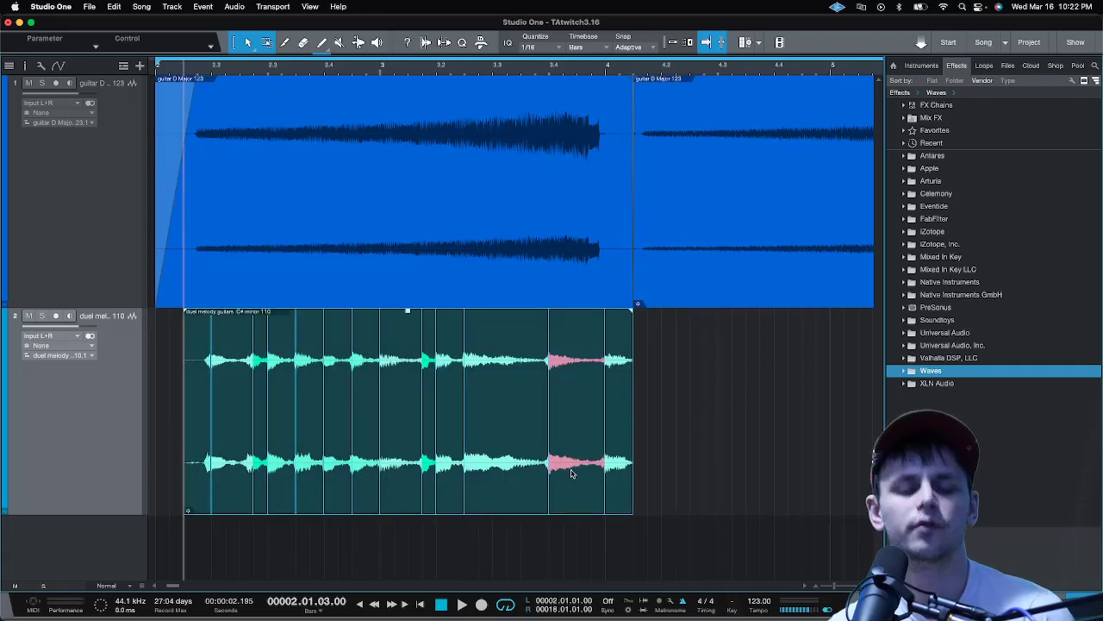
{"action": "key", "text": "d"}
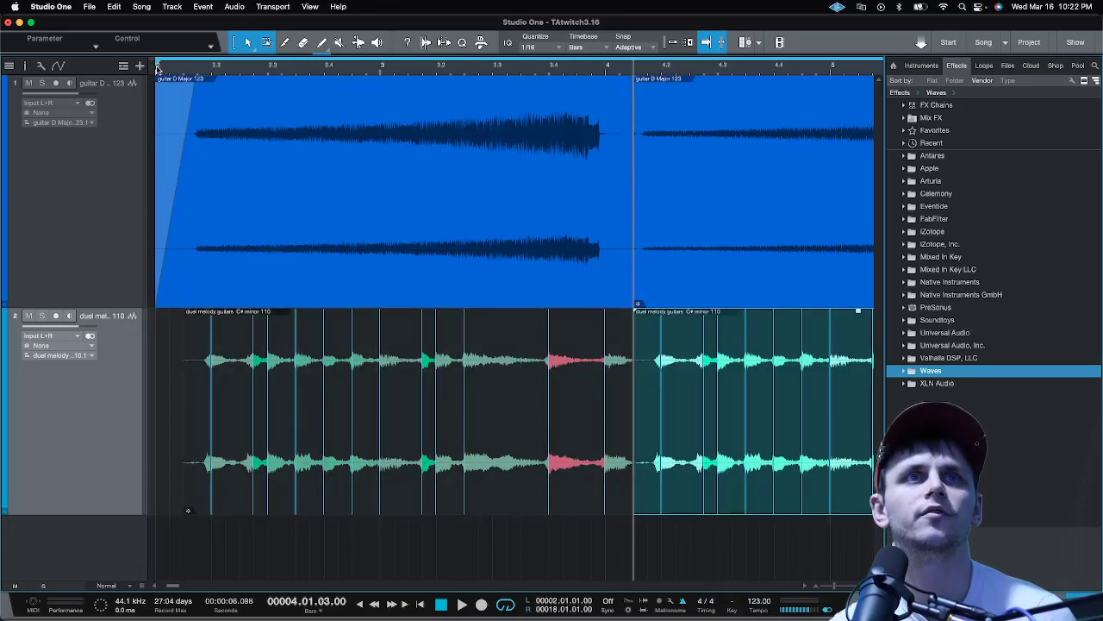
{"action": "left_click", "coordinate": [158, 66]}
{"action": "key", "text": "space"}
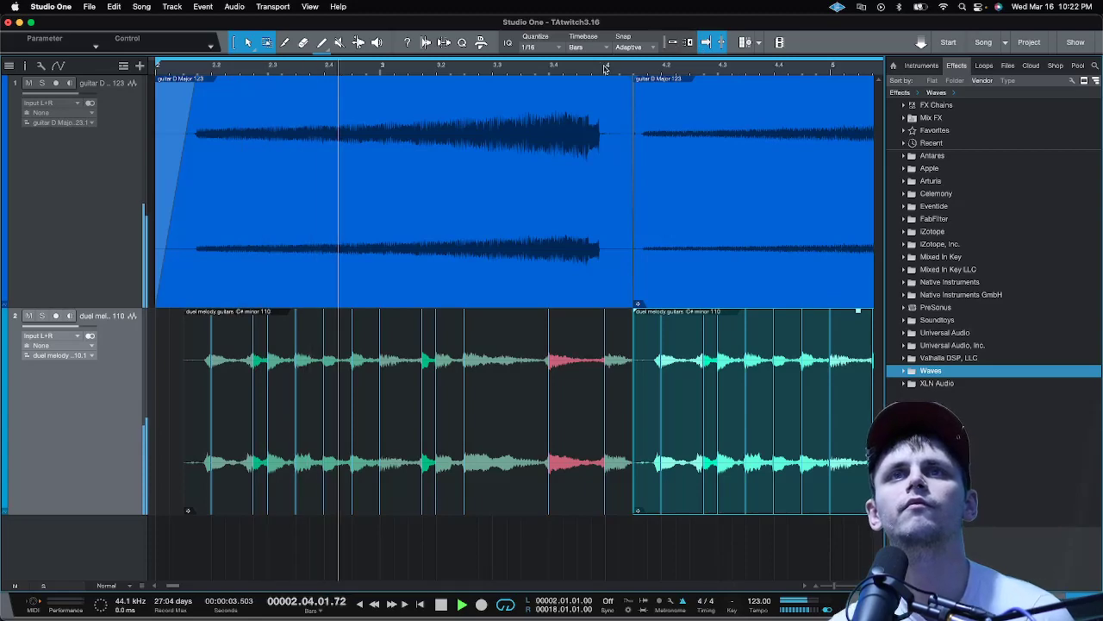
{"action": "key", "text": "w"}
{"action": "key", "text": "w"}
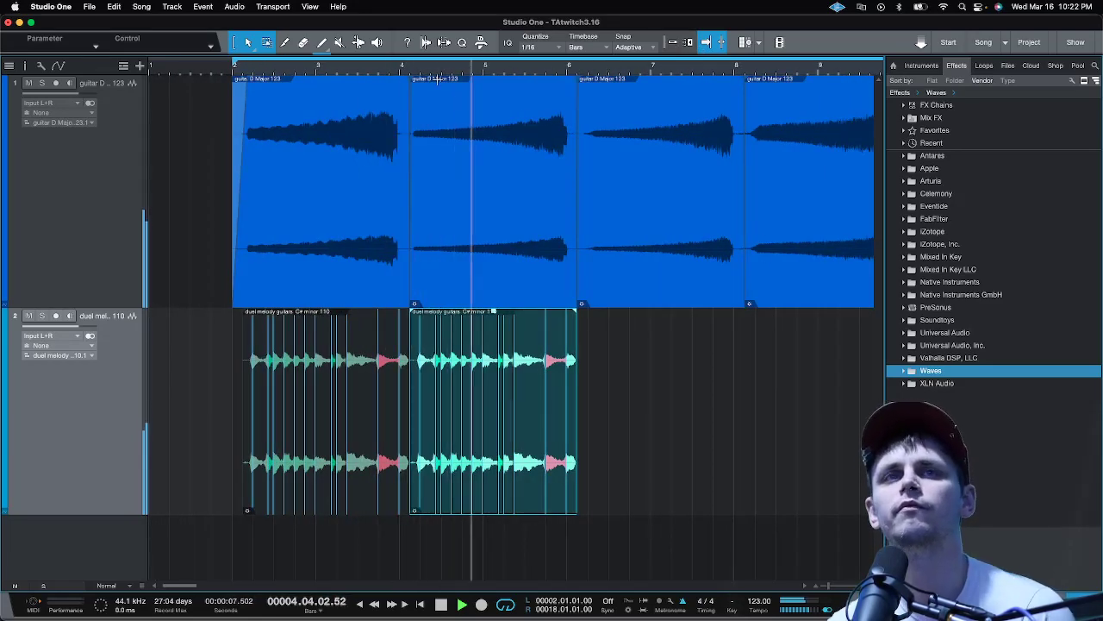
{"action": "key", "text": "e"}
{"action": "key", "text": "e"}
{"action": "key", "text": "e"}
{"action": "key", "text": "w"}
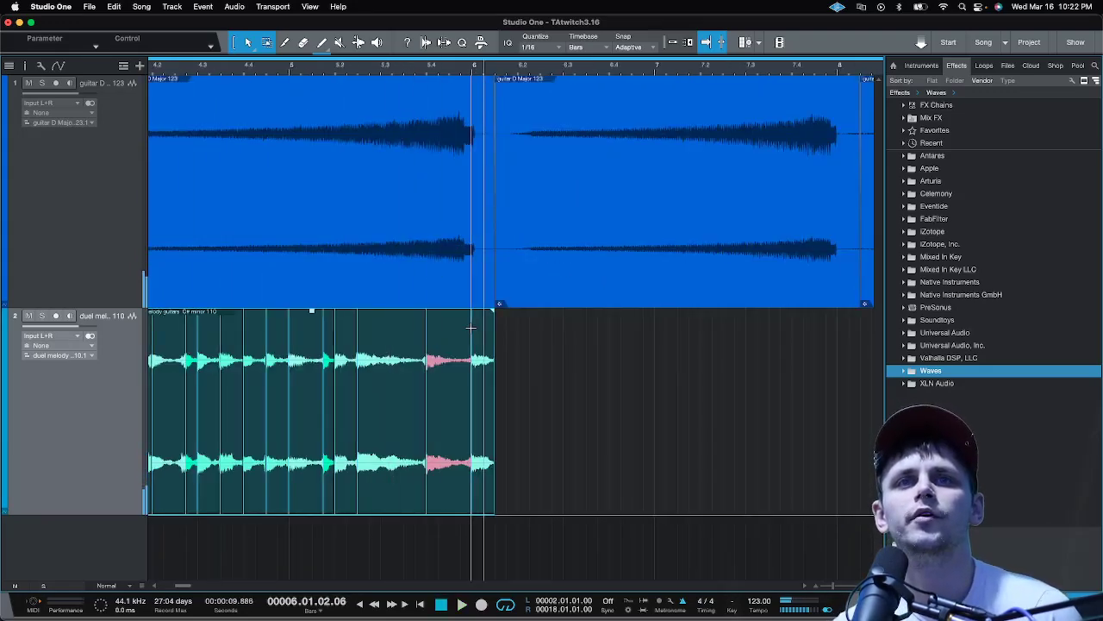
{"action": "key", "text": "w"}
{"action": "key", "text": "w"}
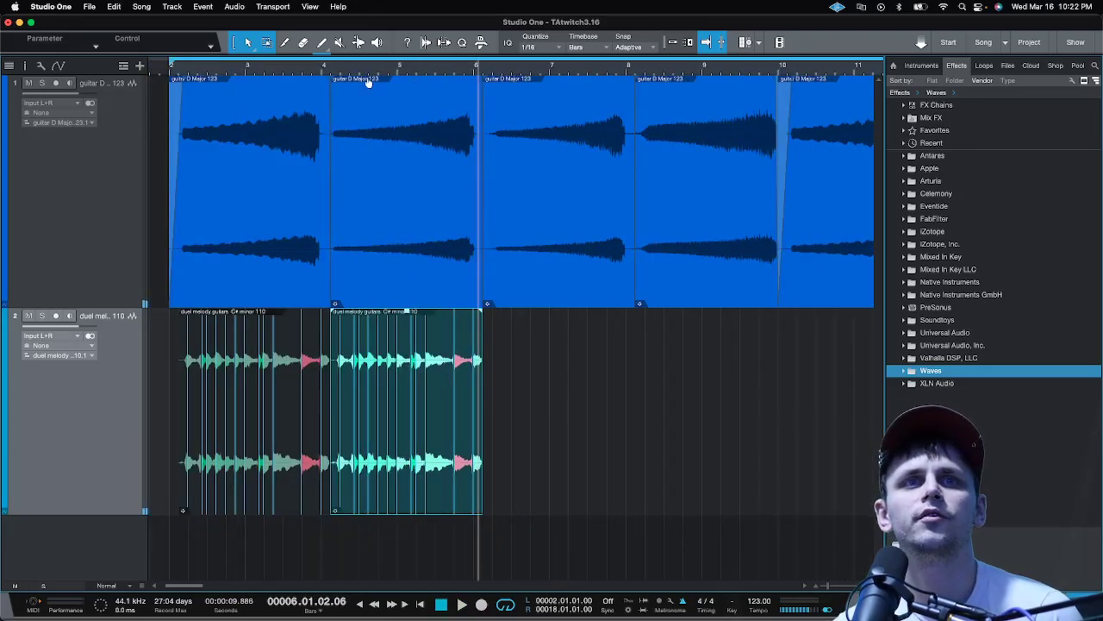
{"action": "scroll", "coordinate": [293, 69], "scroll_direction": "up", "scroll_amount": 5}
Step: Delete the leftover melody sliver, fade out the first clip and fade in its copy
{"action": "left_click", "coordinate": [397, 450]}
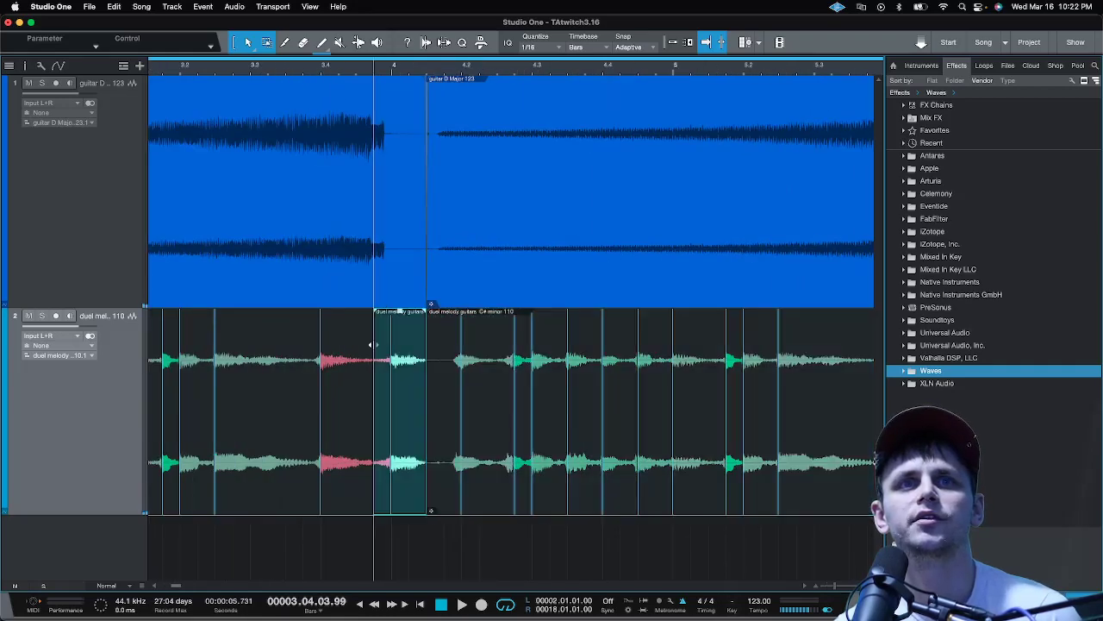
{"action": "key", "text": "Delete"}
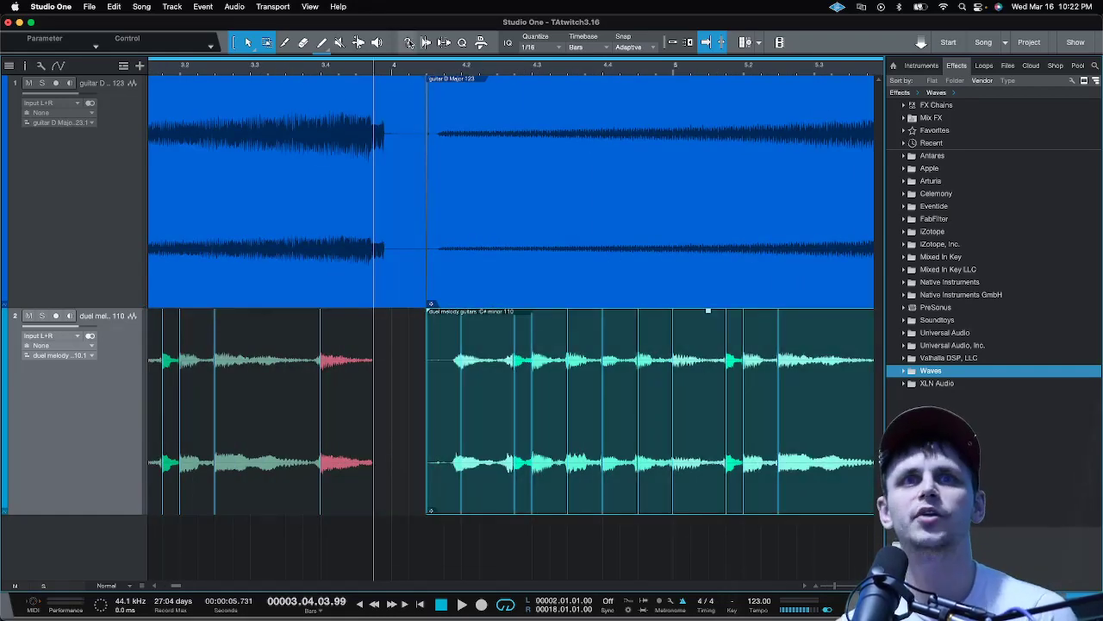
{"action": "left_click_drag", "start_coordinate": [372, 319], "coordinate": [362, 320]}
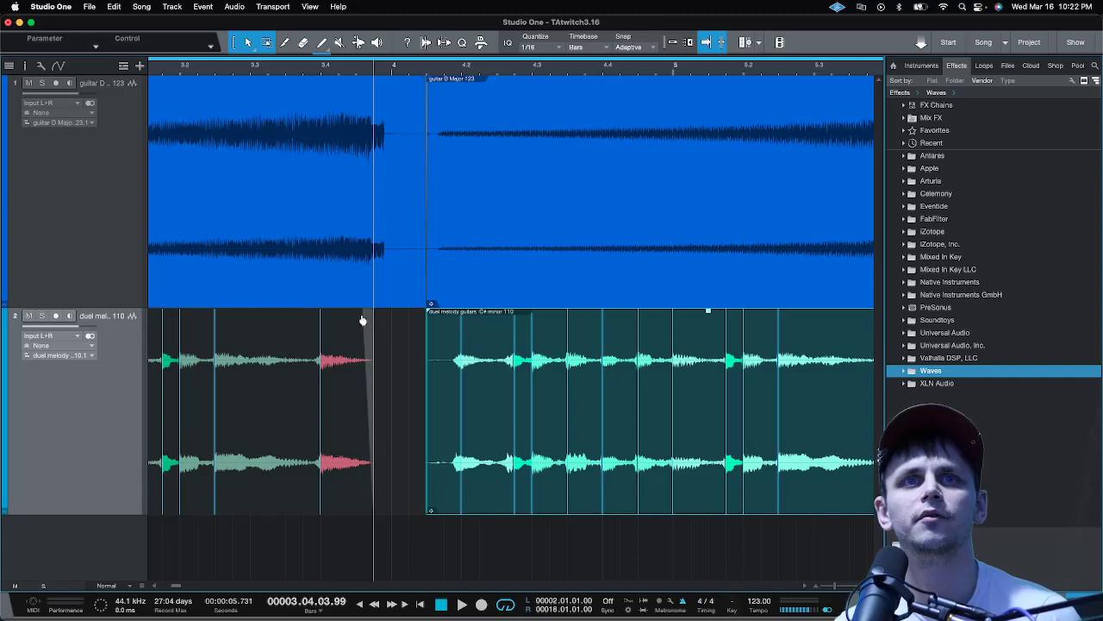
{"action": "scroll", "coordinate": [483, 69], "scroll_direction": "down", "scroll_amount": 3}
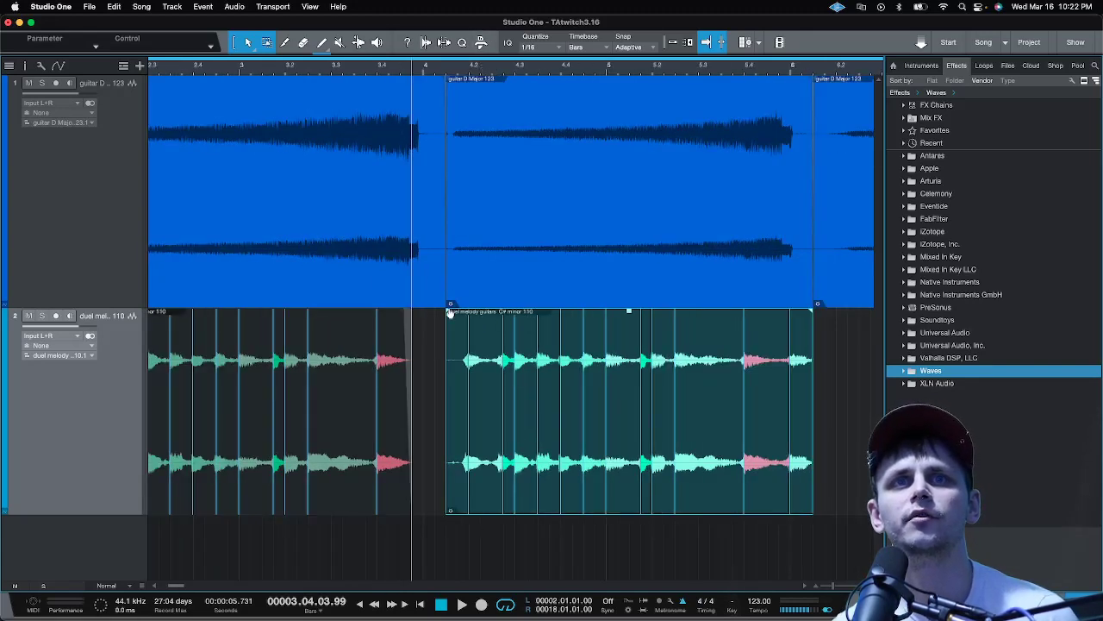
{"action": "left_click_drag", "start_coordinate": [450, 313], "coordinate": [468, 317]}
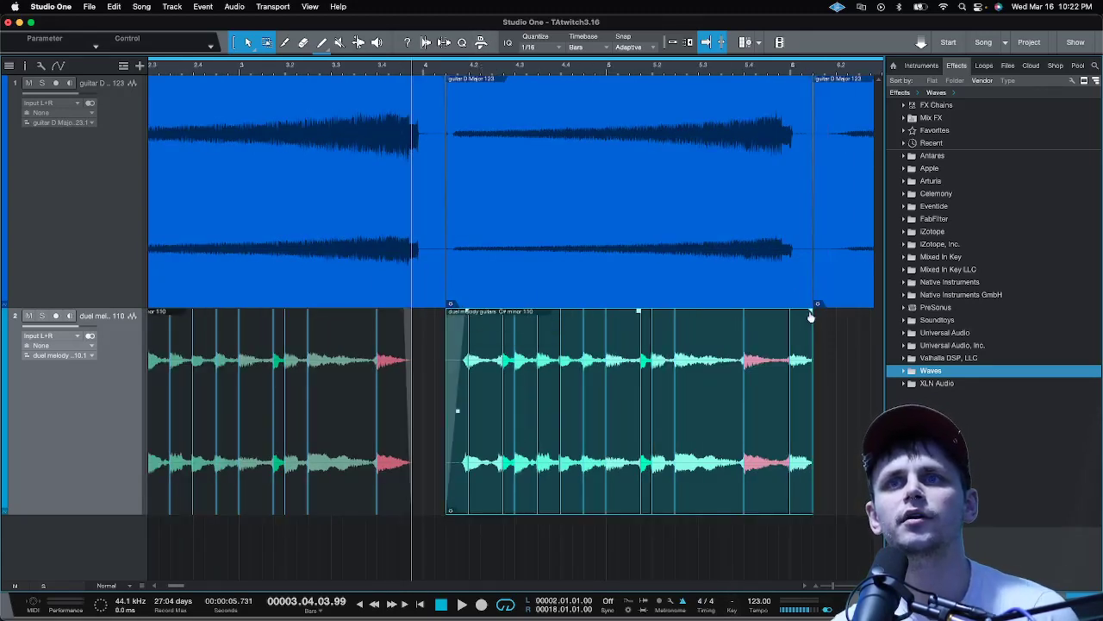
{"action": "scroll", "coordinate": [679, 72], "scroll_direction": "down", "scroll_amount": 2}
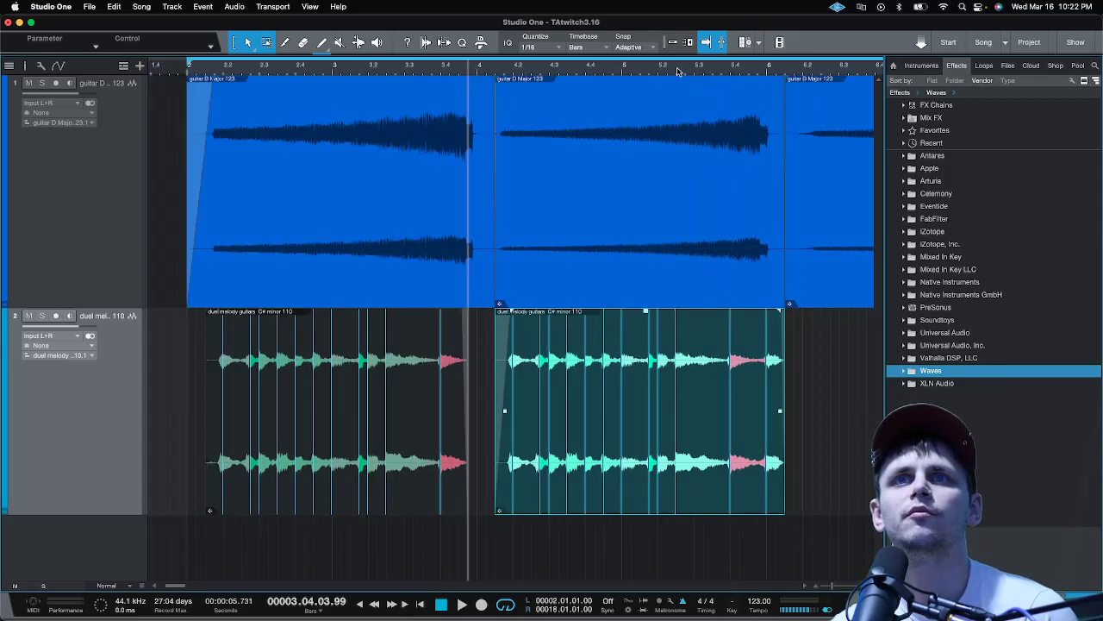
{"action": "scroll", "coordinate": [679, 71], "scroll_direction": "down", "scroll_amount": 2}
{"action": "scroll", "coordinate": [679, 72], "scroll_direction": "down", "scroll_amount": 2}
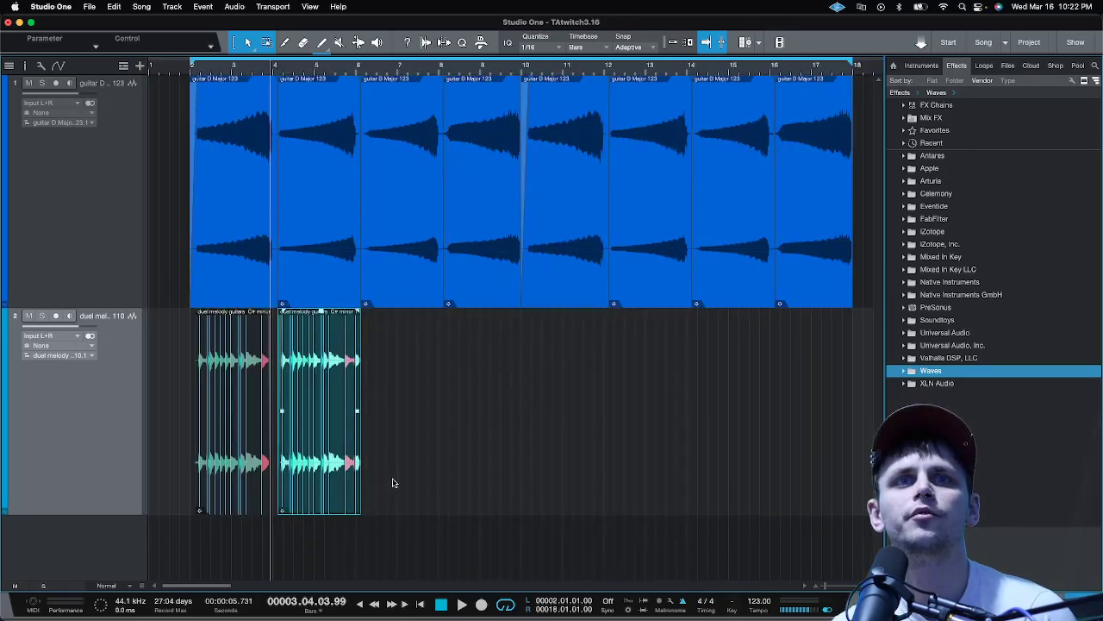
Step: Duplicate both melody clips into four loops spanning bar 2 to past bar 10, then play back from the start
{"action": "key", "text": "ctrl+a"}
{"action": "key", "text": "space"}
{"action": "key", "text": "d"}
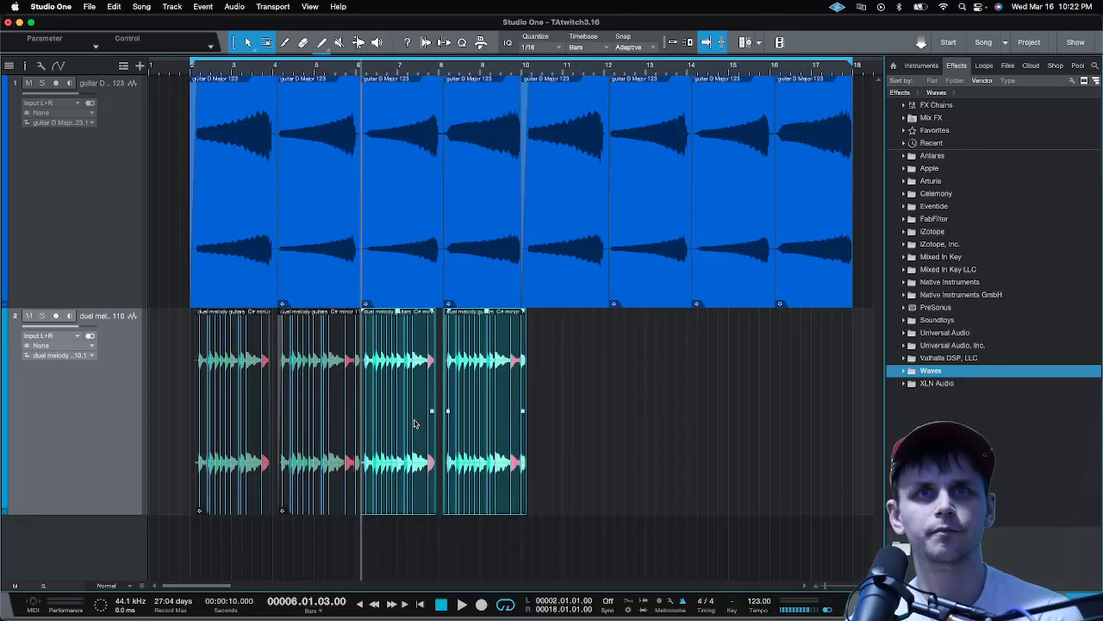
{"action": "left_click", "coordinate": [173, 66]}
{"action": "key", "text": "space"}
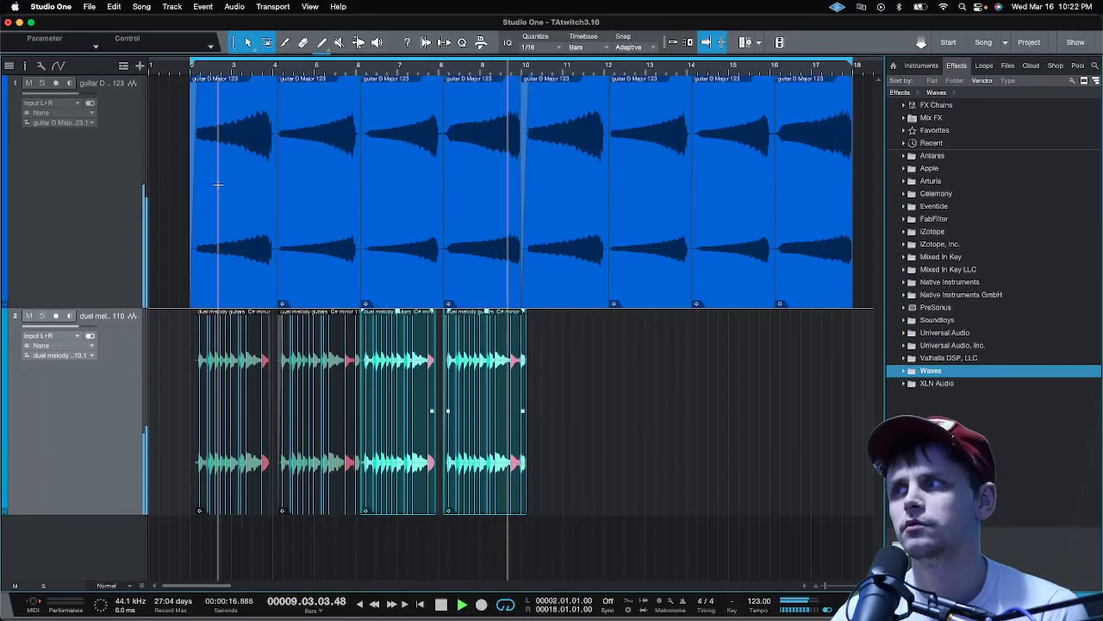
{"action": "key", "text": "space"}
{"action": "scroll", "coordinate": [533, 71], "scroll_direction": "up", "scroll_amount": 3}
{"action": "scroll", "coordinate": [533, 71], "scroll_direction": "up", "scroll_amount": 2}
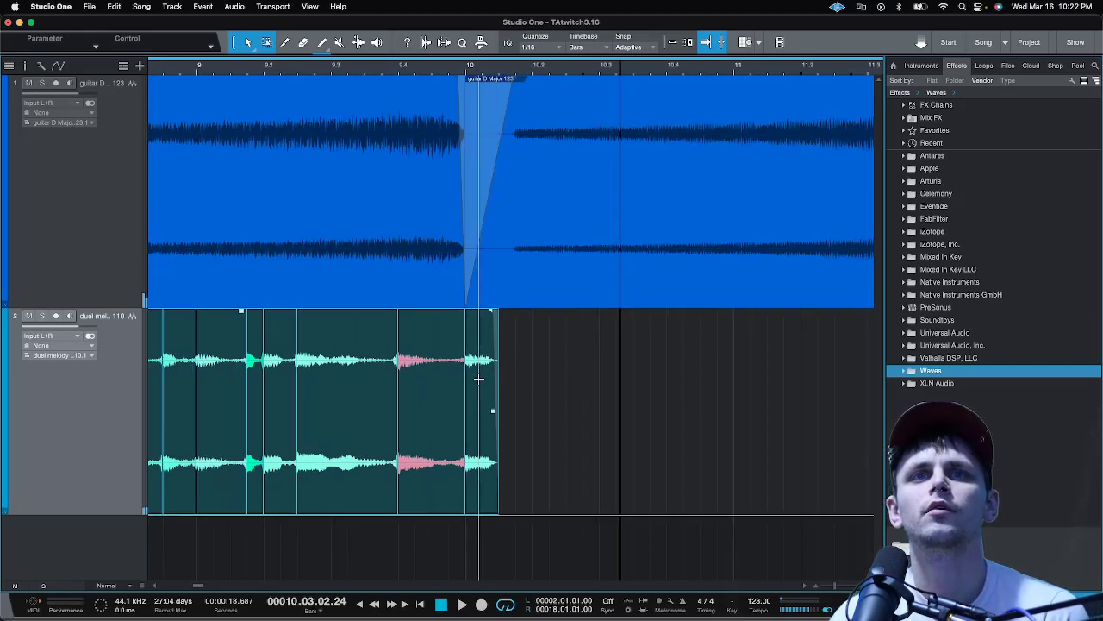
Step: Apply an Audio submenu option to the duel melody event, then zoom out to the whole song
{"action": "right_click", "coordinate": [412, 431]}
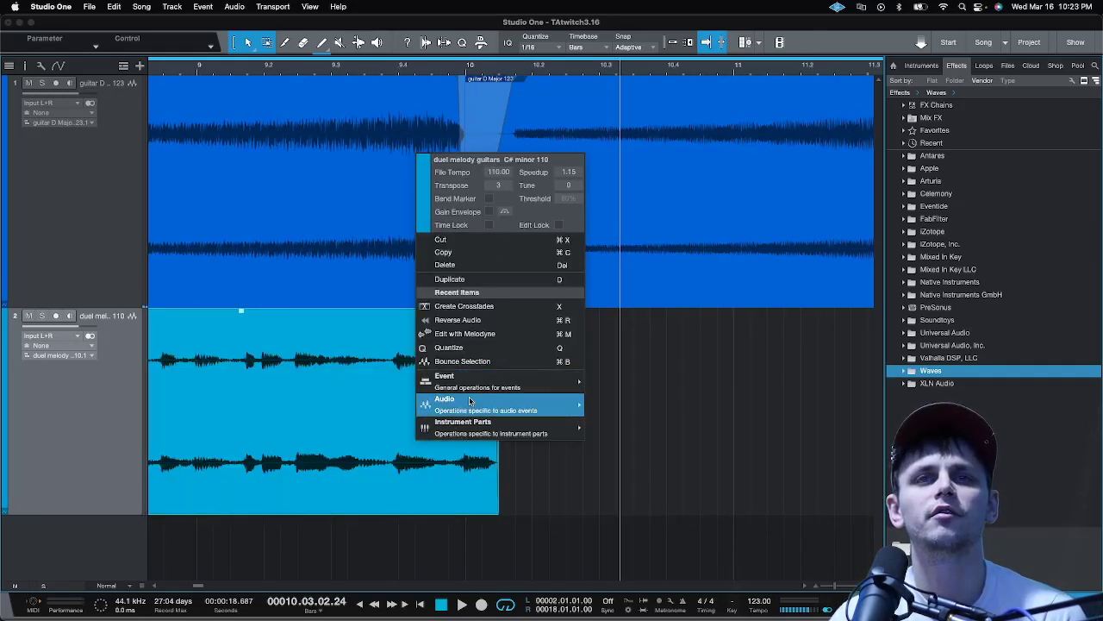
{"action": "left_click", "coordinate": [561, 522]}
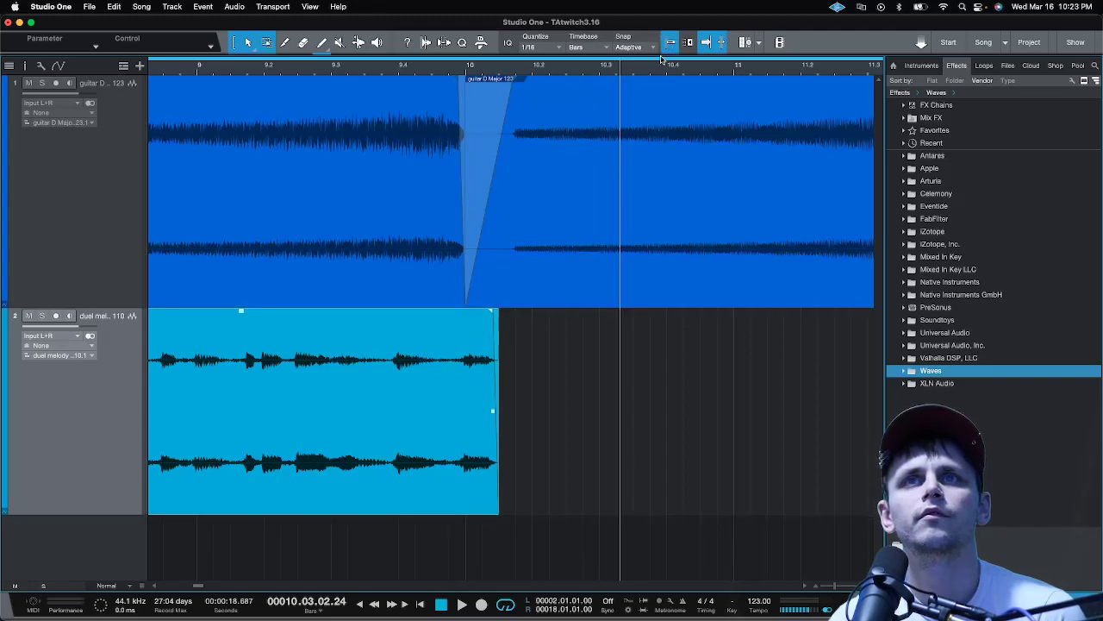
{"action": "key", "text": "w"}
{"action": "key", "text": "w"}
{"action": "key", "text": "w"}
{"action": "key", "text": "w"}
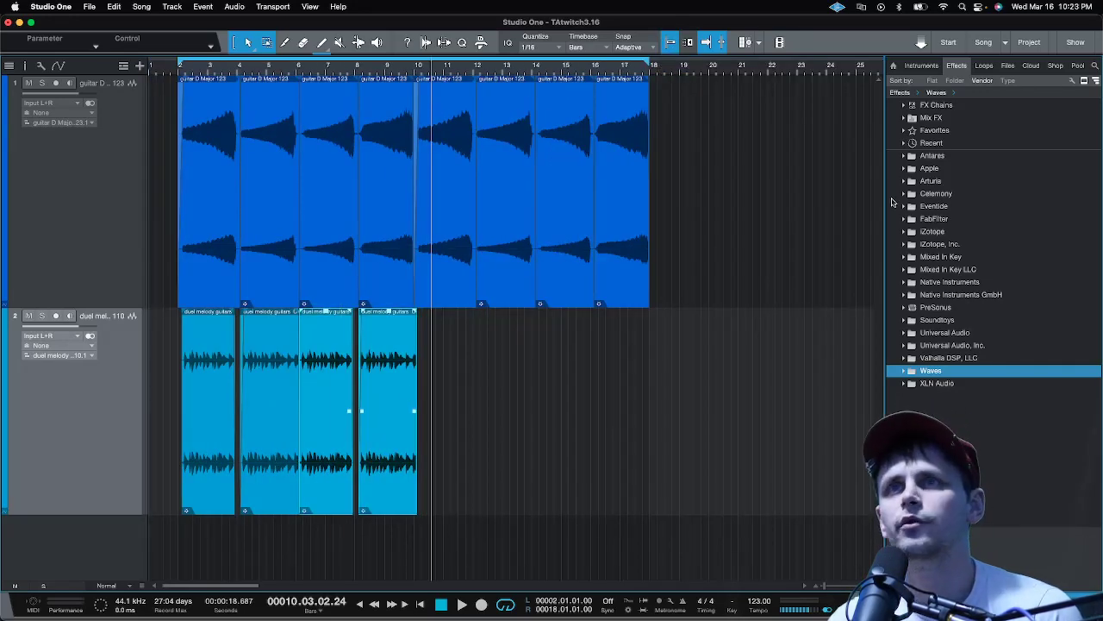